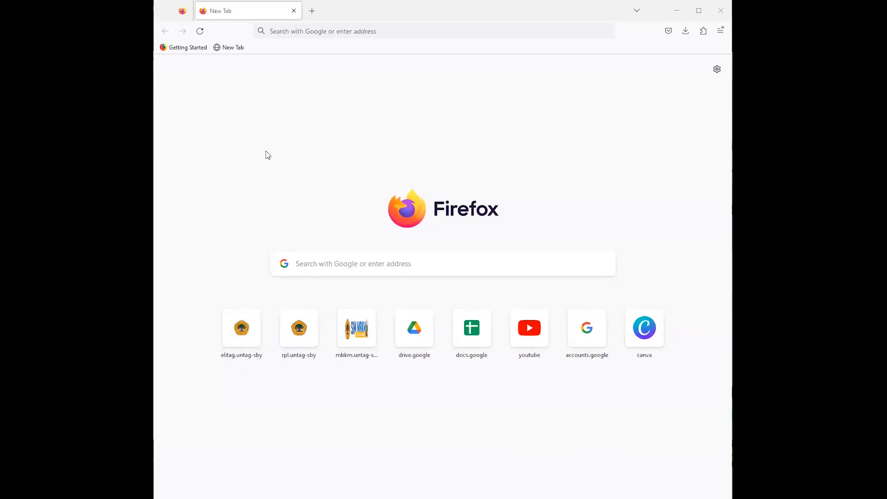
Search the web for "rpl untag surabaya" and open the SIM RPL Untag Surabaya website
click(306, 34)
text(rpl)
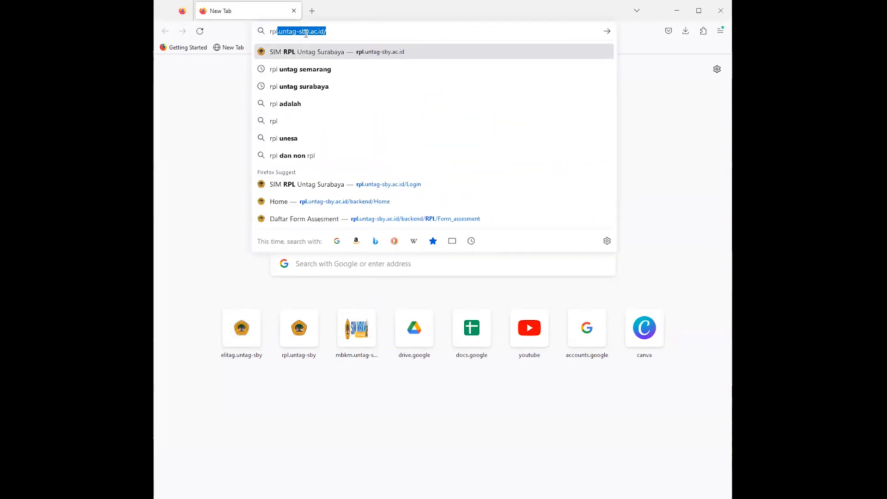
text( untag)
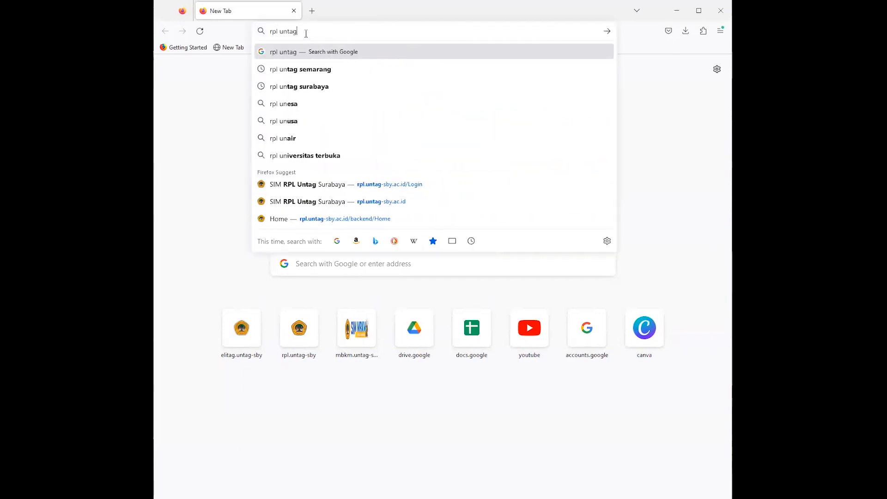
text( sur)
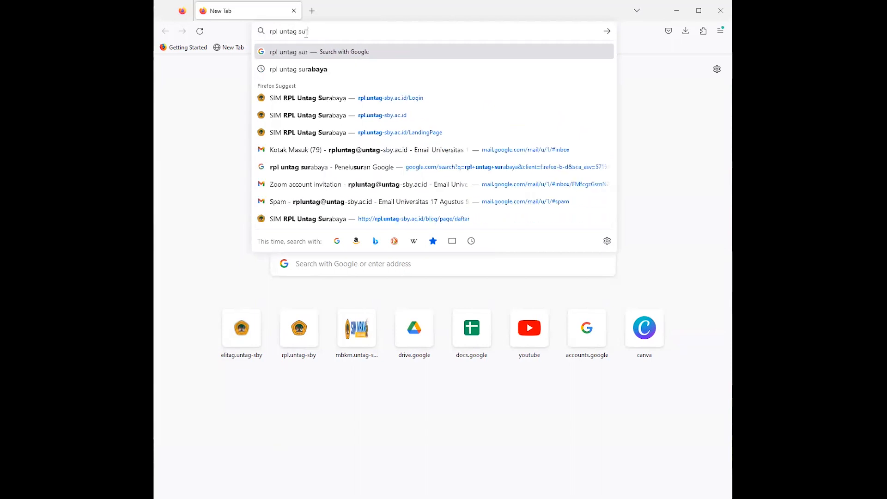
click(312, 69)
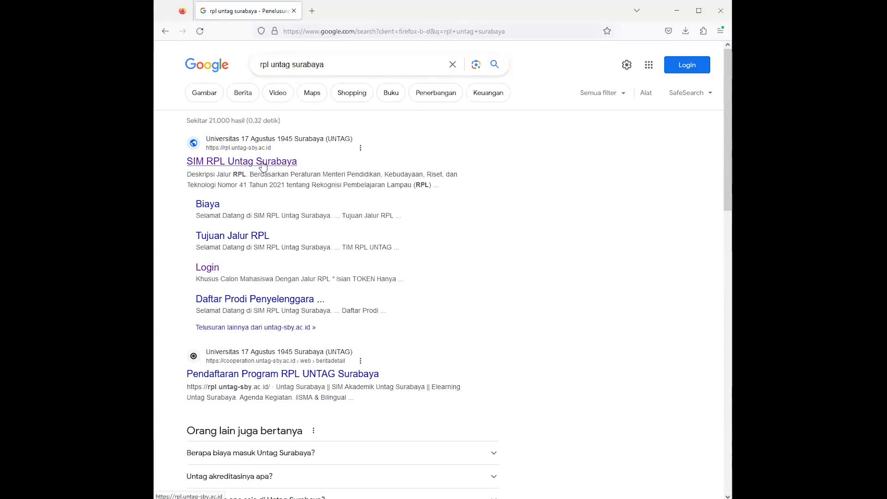
click(232, 165)
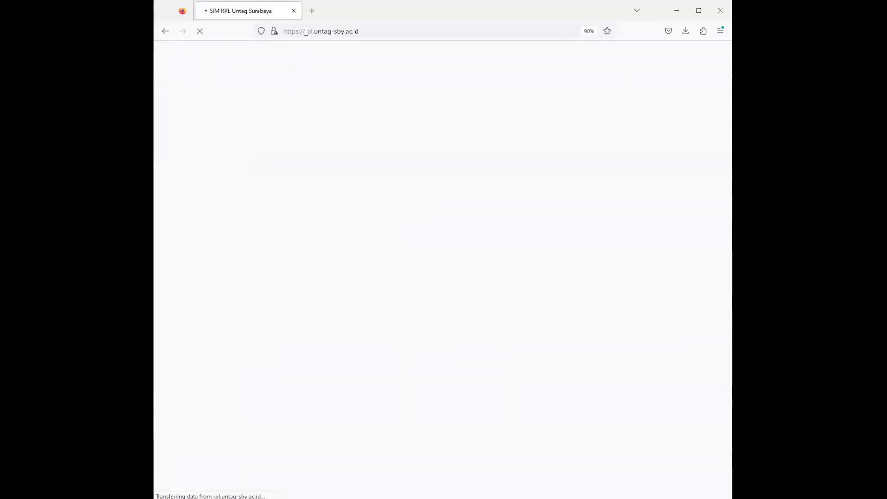
click(306, 31)
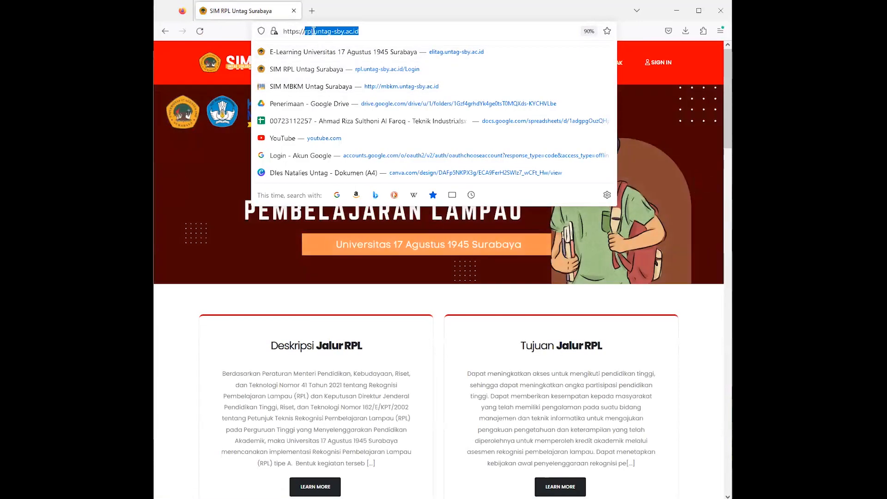
click(168, 74)
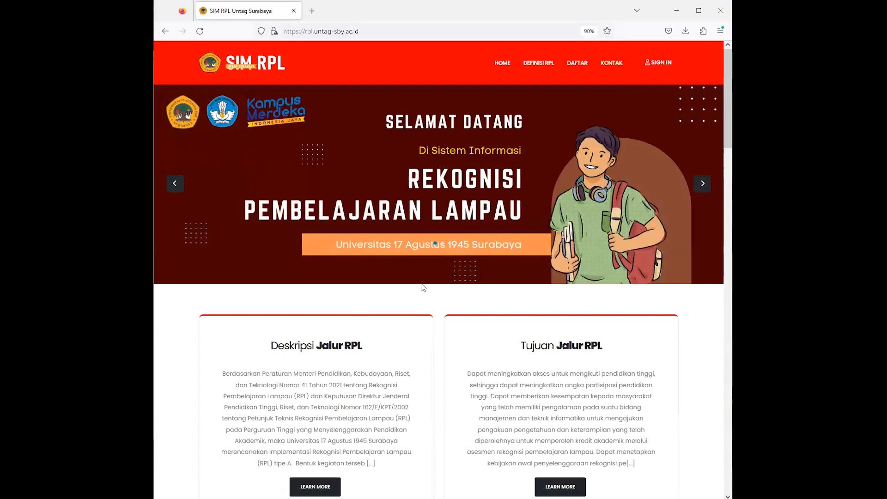
Review the home page's list of RPL study programs and its Peserta, Biaya, Dokumen and Panduan sections
scroll(423, 287, down, 3)
scroll(415, 262, down, 5)
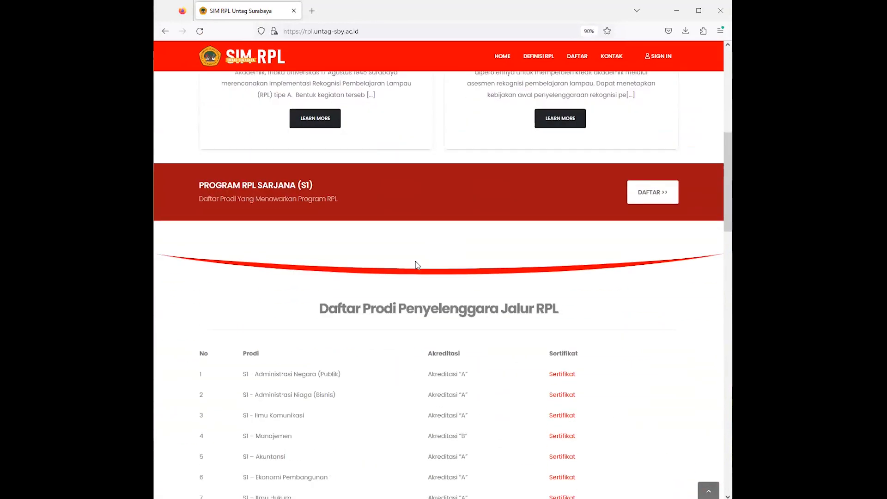
scroll(417, 265, down, 3)
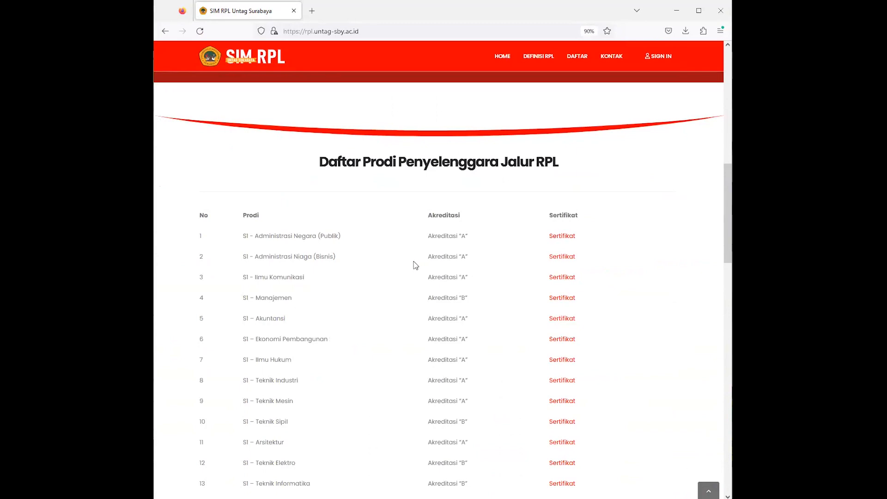
scroll(414, 261, down, 10)
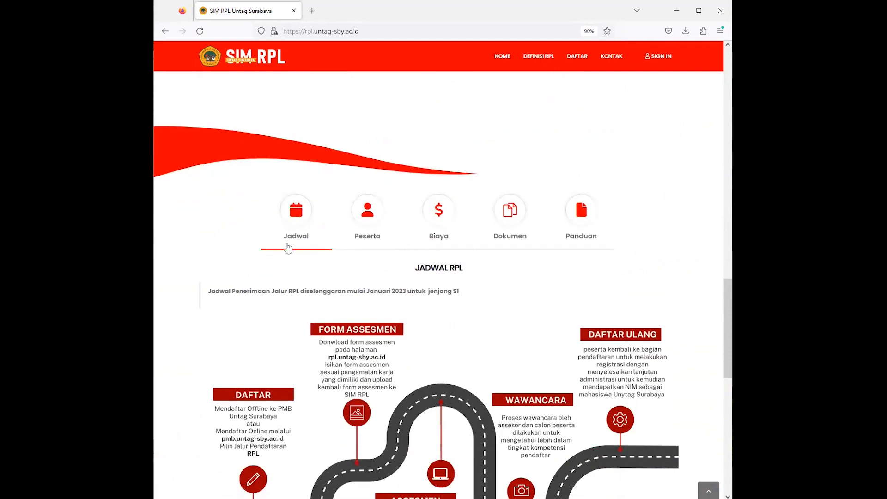
click(370, 223)
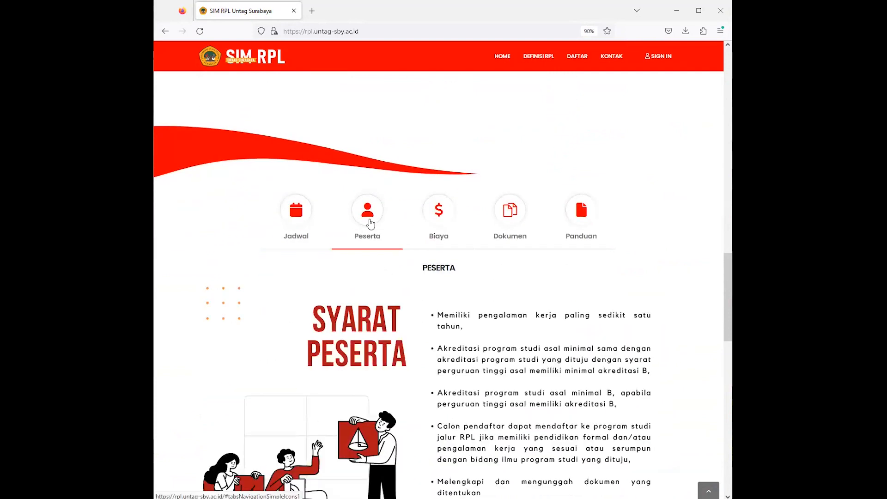
click(439, 224)
click(509, 226)
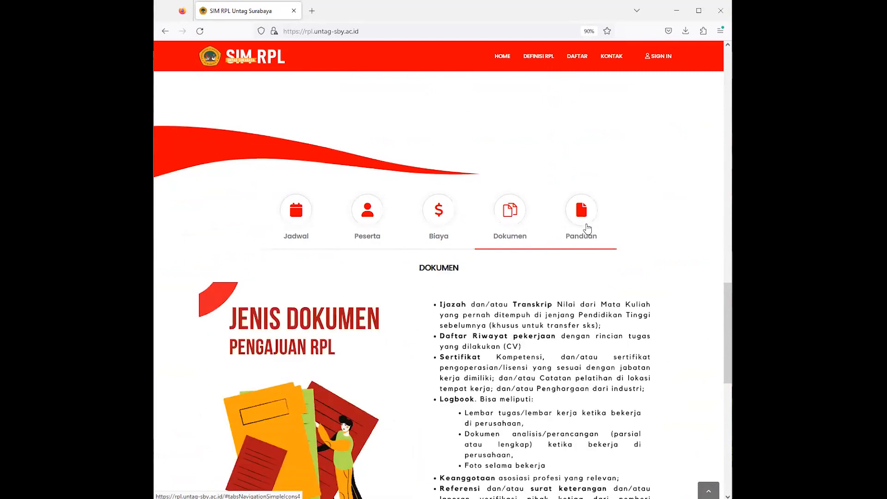
scroll(552, 226, down, 2)
click(581, 125)
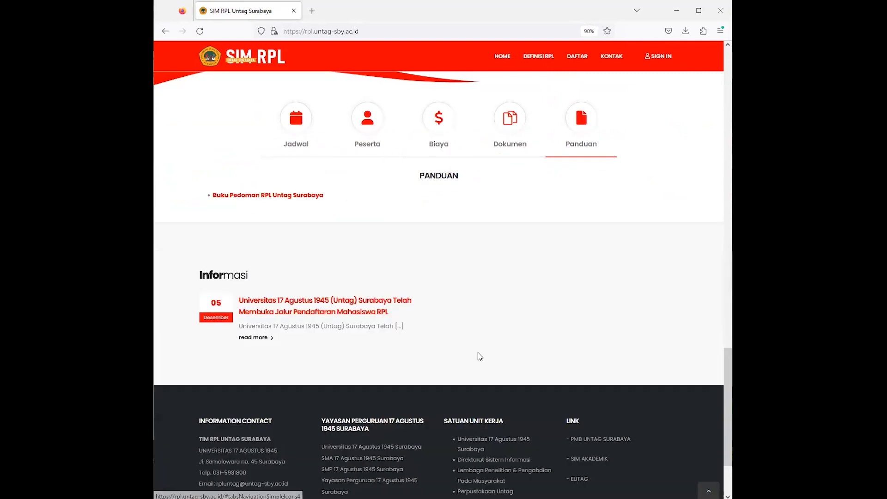
scroll(476, 364, up, 6)
scroll(554, 319, up, 14)
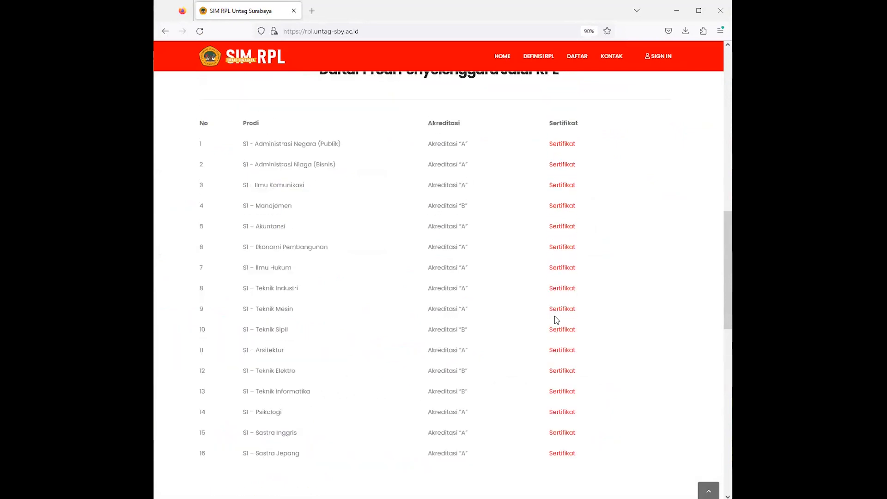
scroll(555, 316, up, 3)
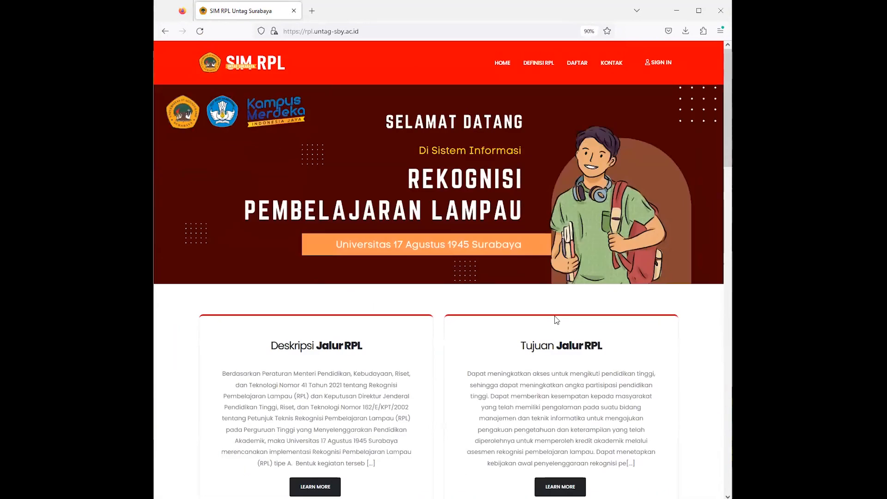
Go to the site's sign-in page and clear the prefilled username and password
mouse_move(483, 186)
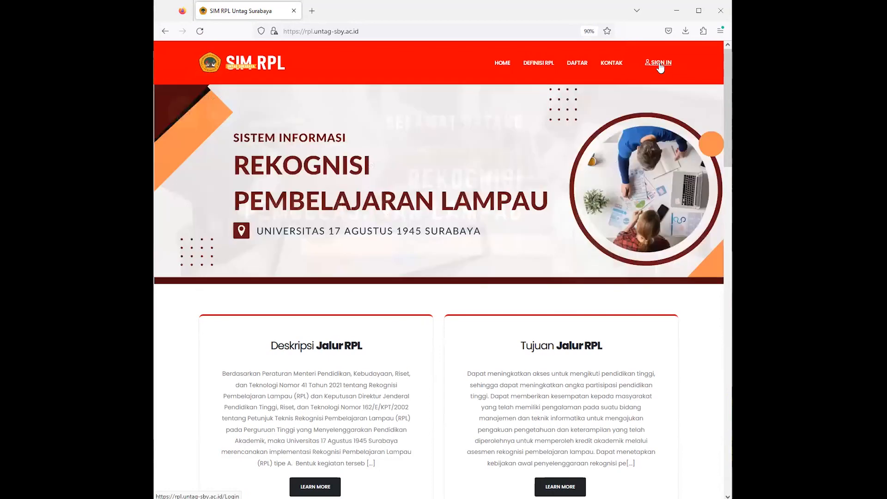
click(660, 64)
click(398, 145)
double_click(397, 145)
key(BackSpace)
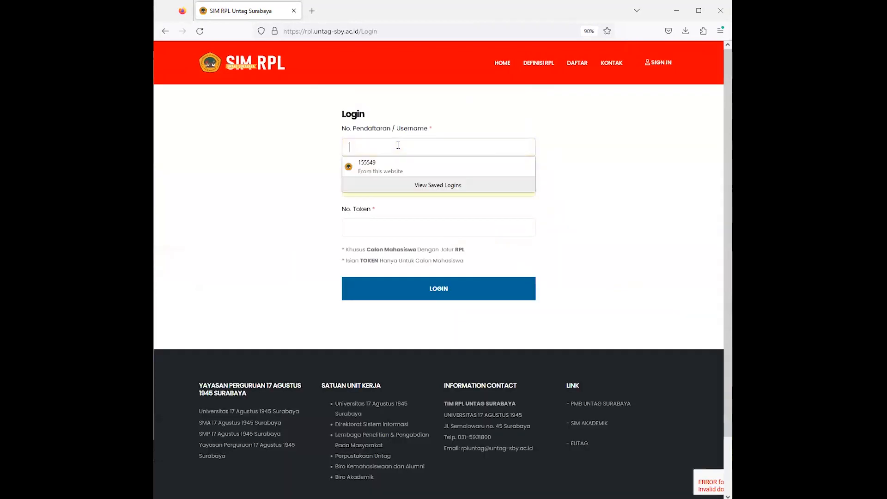
click(383, 186)
double_click(383, 186)
key(BackSpace)
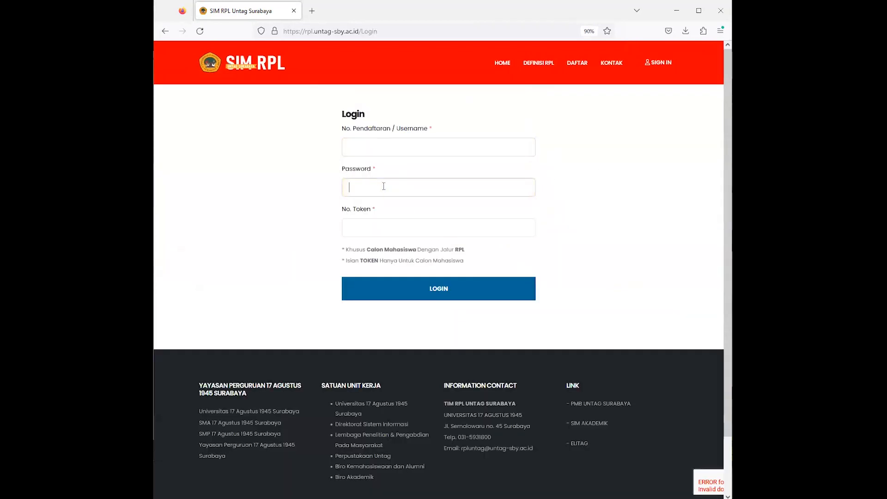
click(647, 173)
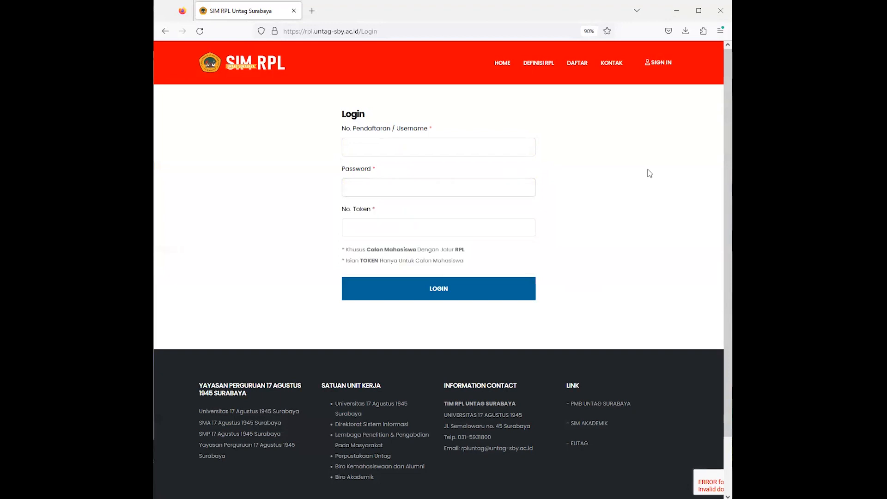
Fill in the username and password from the saved login and log in, leaving the token empty
click(442, 147)
click(301, 175)
click(260, 199)
click(368, 225)
click(365, 146)
click(389, 174)
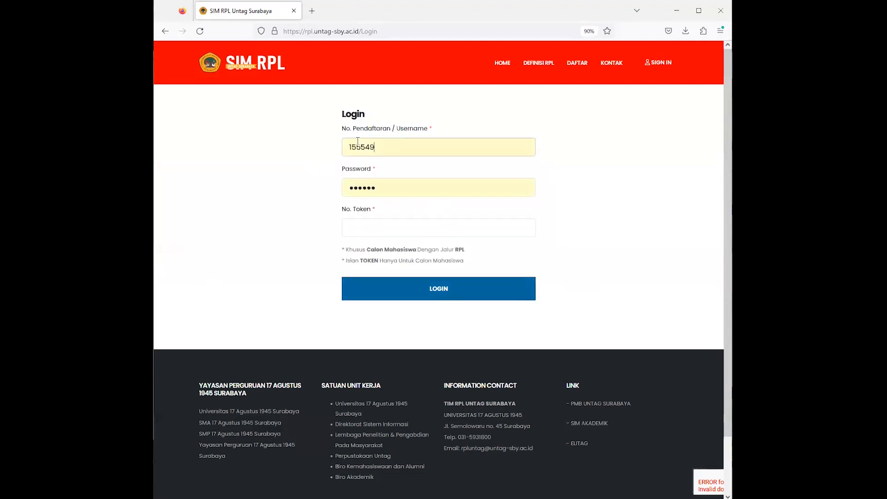
click(498, 290)
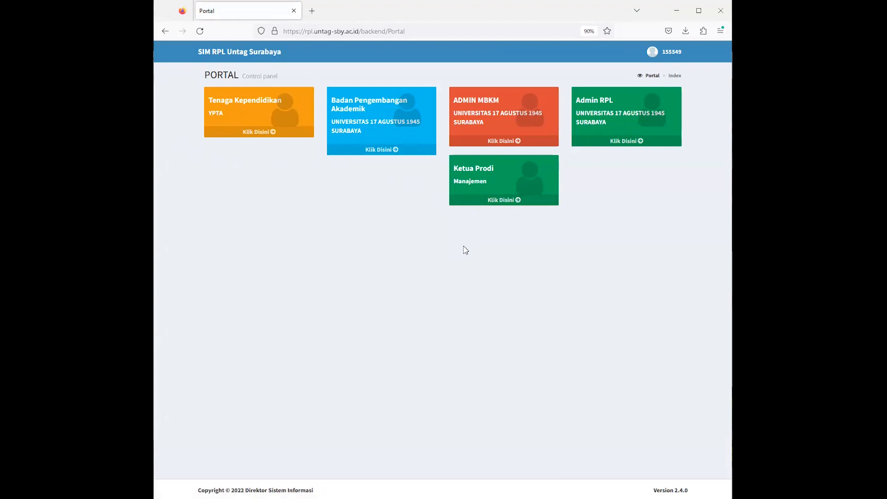
Enter the portal as Ketua Prodi for Manajemen and check the applicants' admission paths in the New Form Assesment list
click(503, 203)
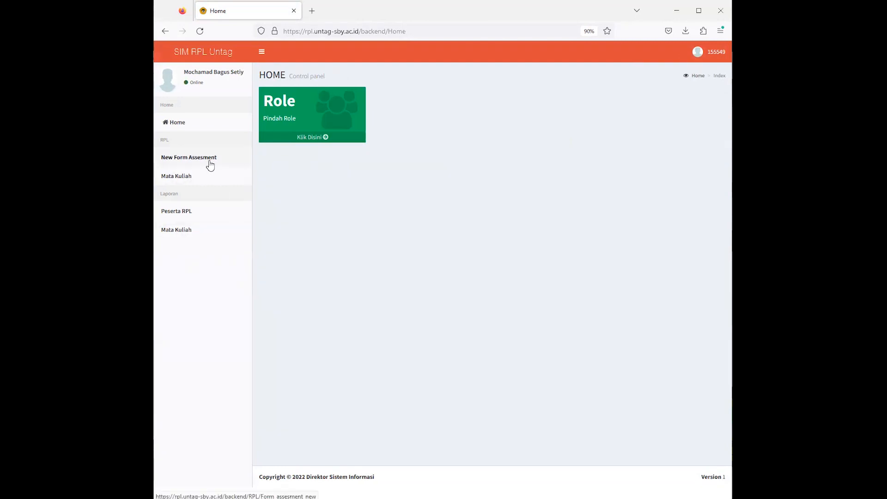
click(183, 165)
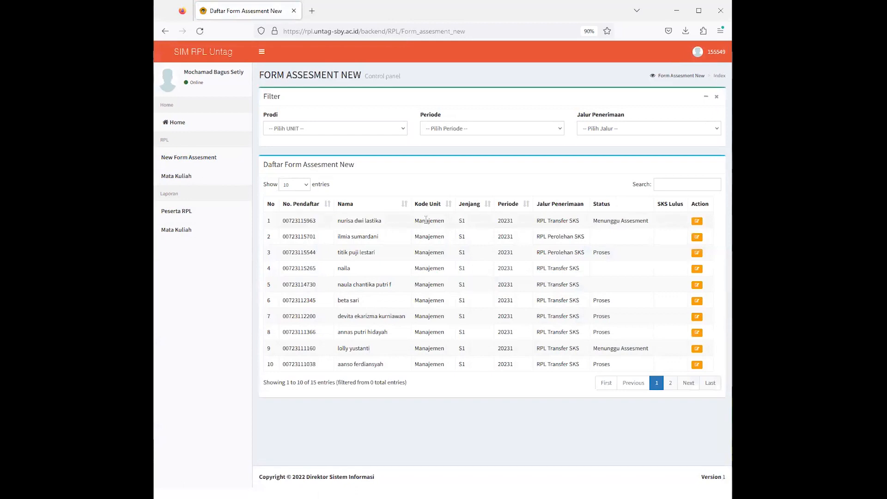
triple_click(565, 220)
triple_click(563, 237)
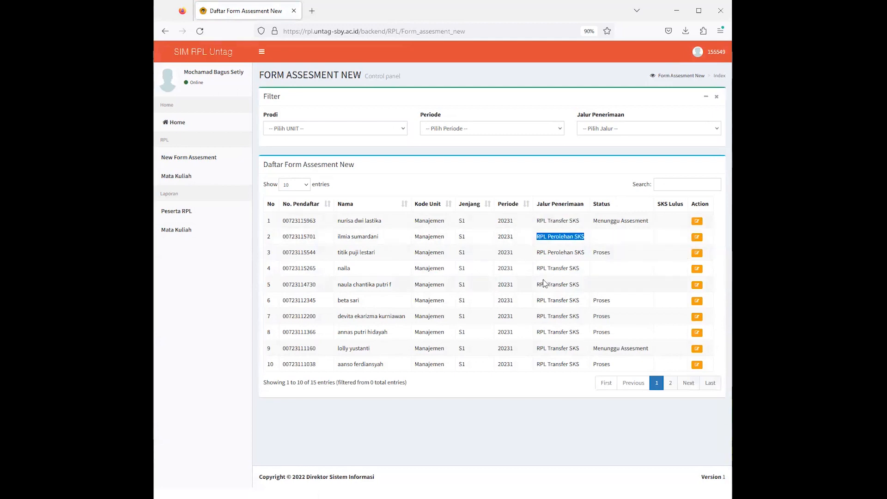
Open the RPL Mata Kuliah list, check the Manajemen unit's course and credit totals, and open its course entries
click(185, 178)
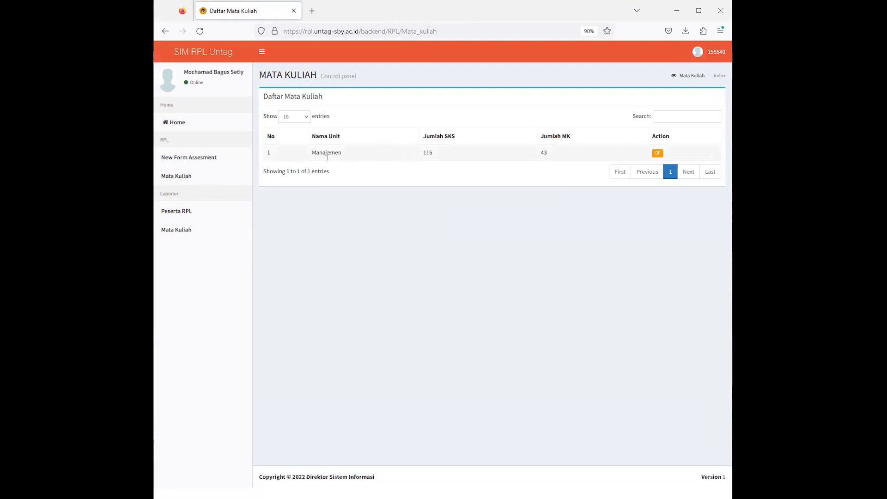
double_click(544, 152)
double_click(428, 153)
click(657, 155)
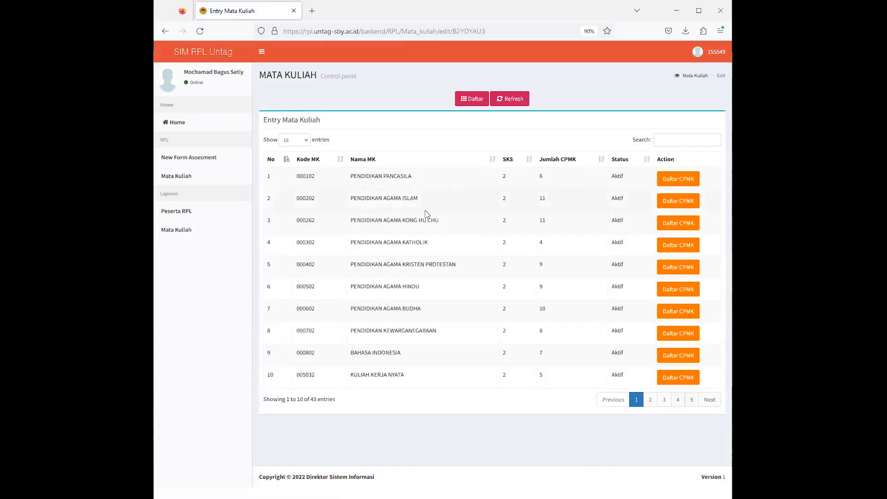
Show 100 entries in the Manajemen course table and review all courses with their CPMK counts and status
click(290, 142)
click(296, 183)
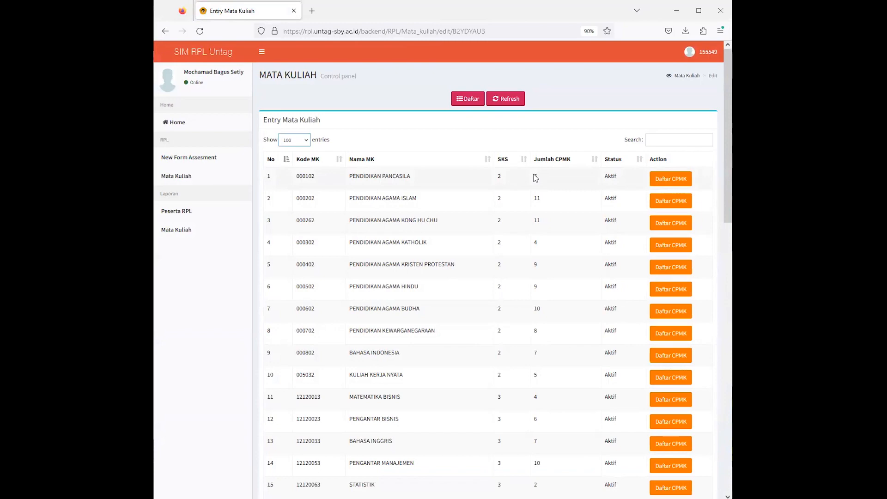
scroll(494, 239, down, 10)
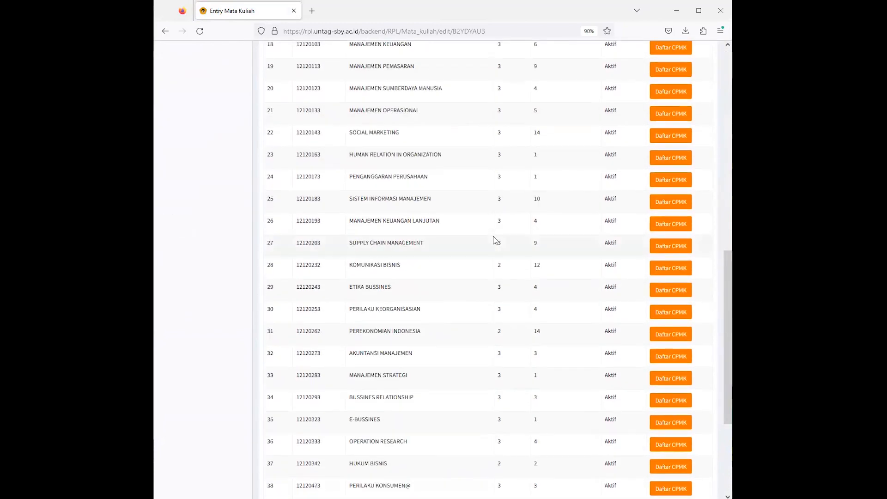
scroll(492, 237, down, 4)
scroll(492, 236, up, 14)
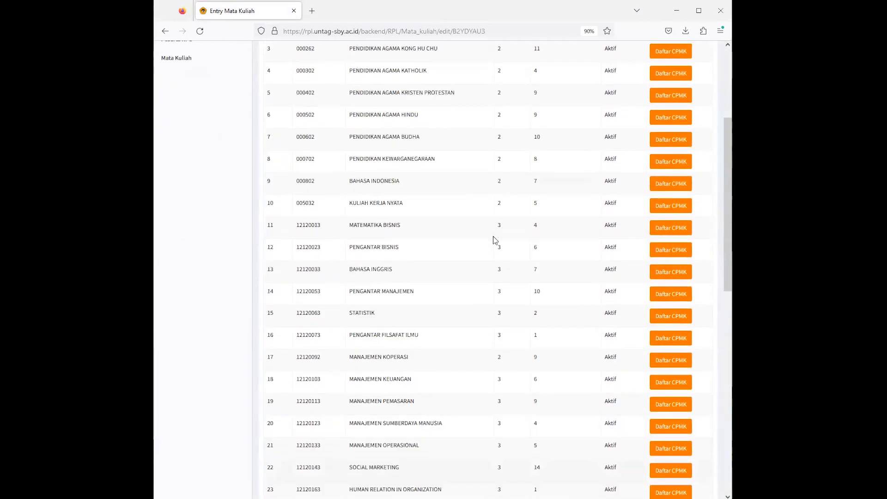
double_click(612, 178)
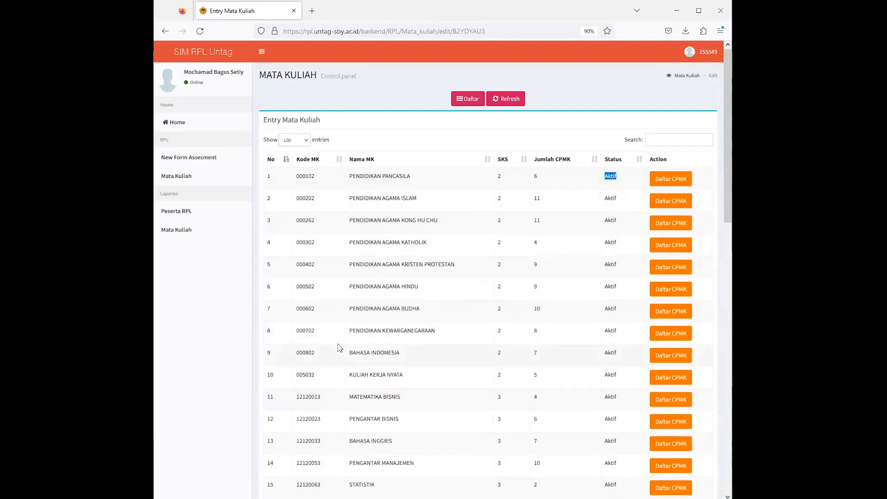
scroll(338, 348, down, 2)
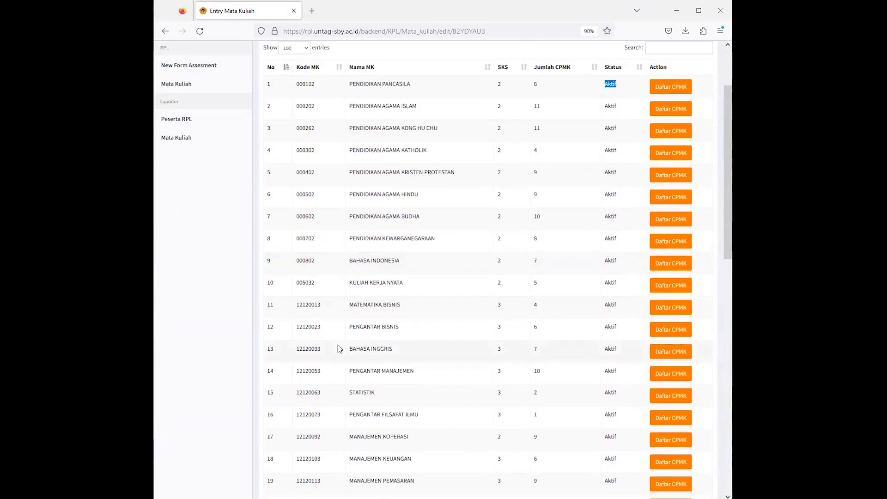
scroll(338, 348, down, 12)
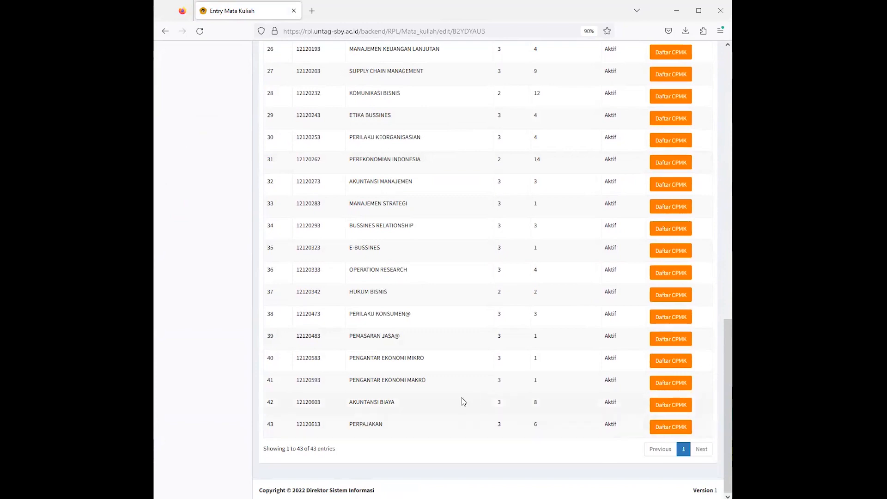
scroll(463, 401, up, 12)
scroll(463, 401, up, 3)
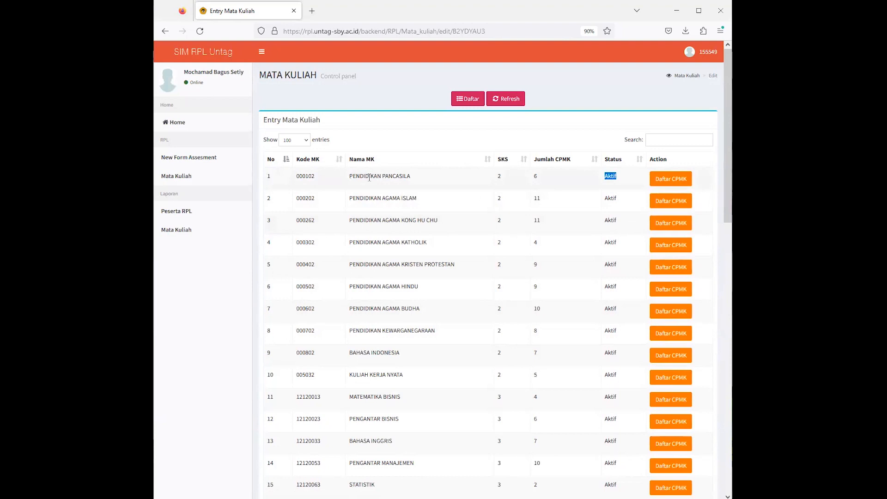
Open the CPMK list of the PENDIDIKAN PANCASILA course and view its Data CPMK and course description
click(680, 183)
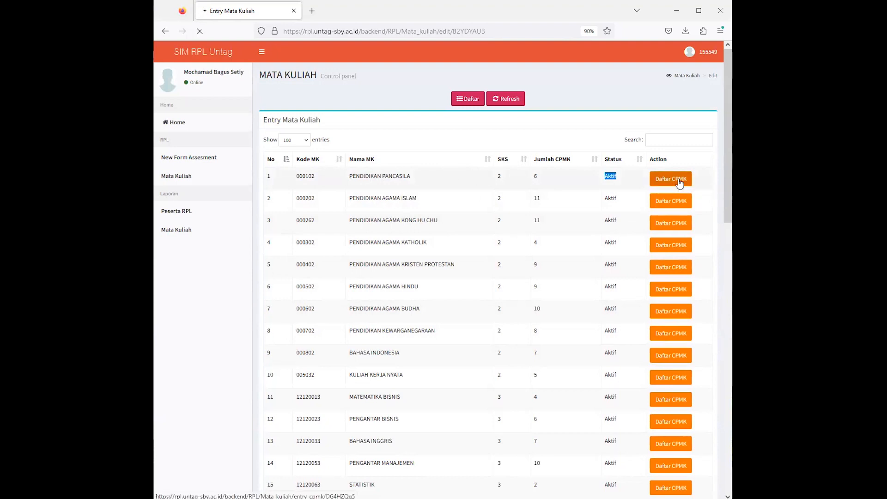
scroll(440, 154, down, 2)
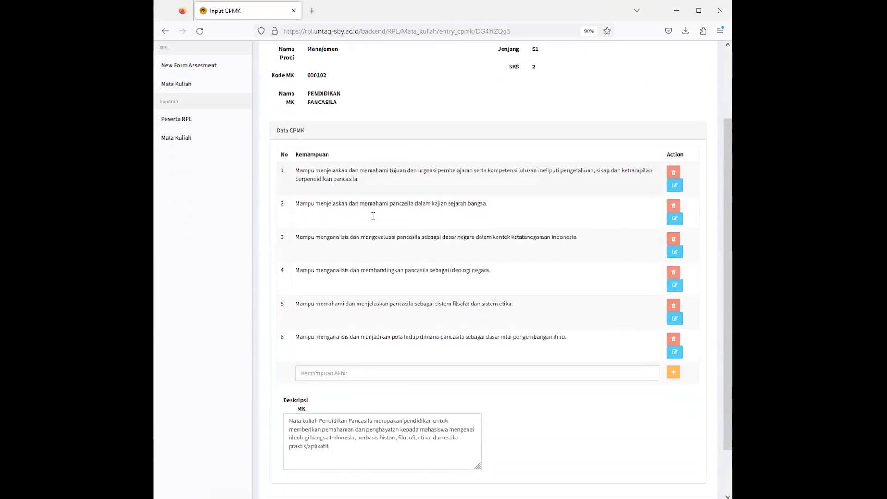
Return to the course list and view the CPMK list of MANAJEMEN OPERASIONAL on page 3 of the Manajemen courses
scroll(399, 280, up, 1)
scroll(399, 283, up, 2)
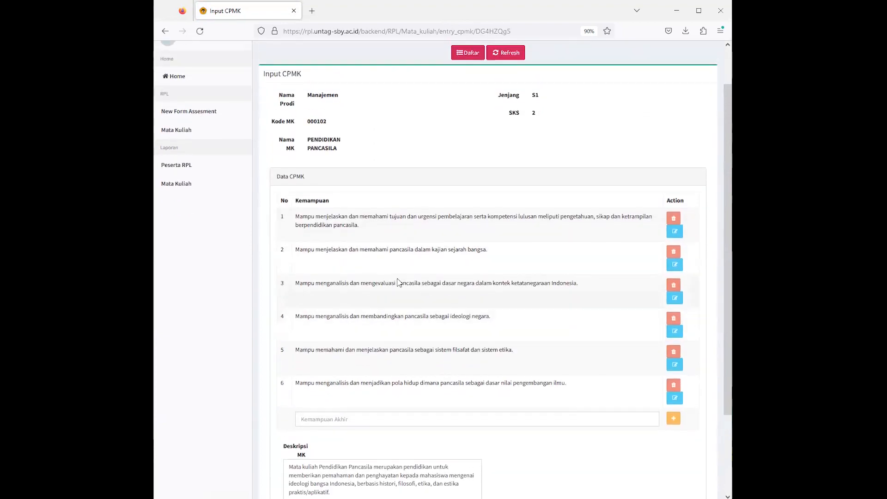
click(466, 52)
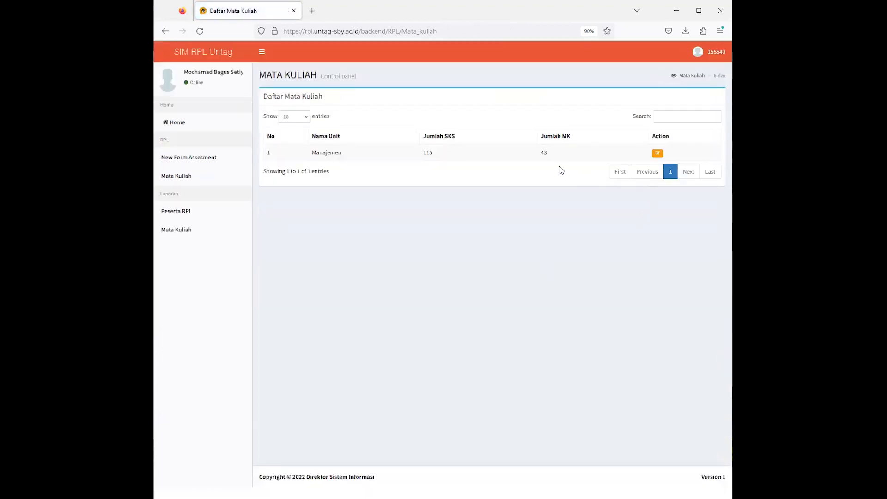
click(658, 153)
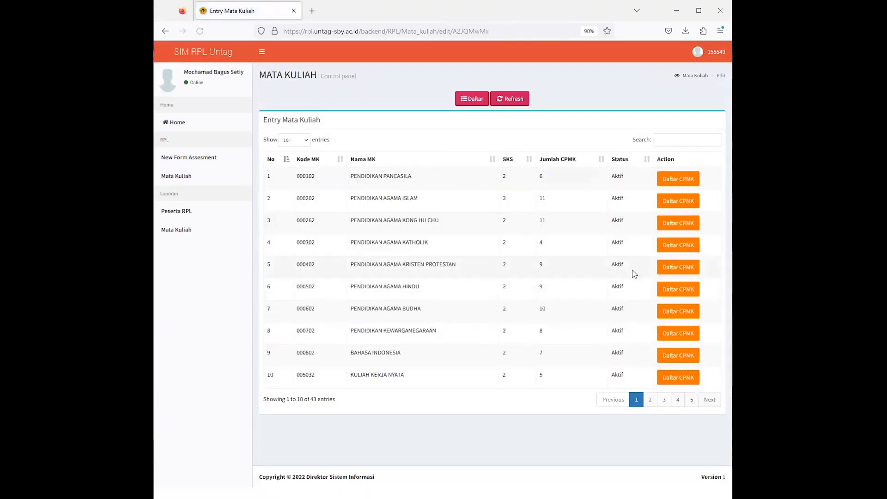
click(663, 400)
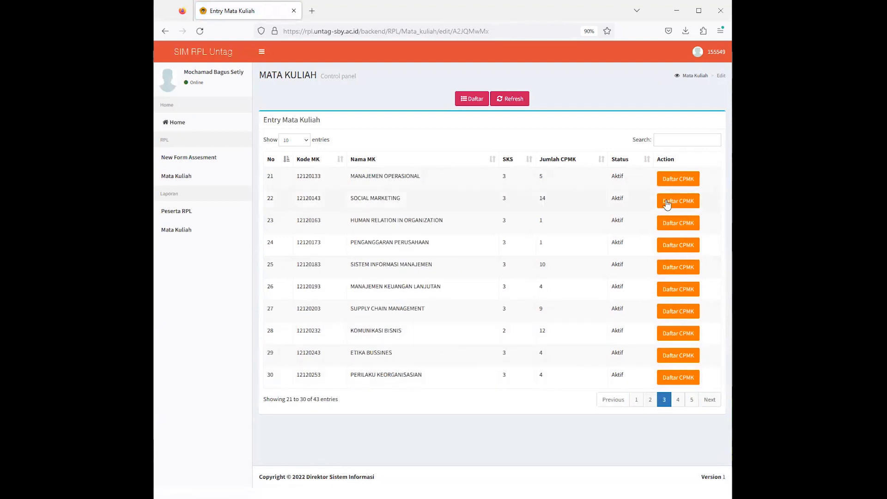
click(692, 184)
scroll(567, 284, down, 2)
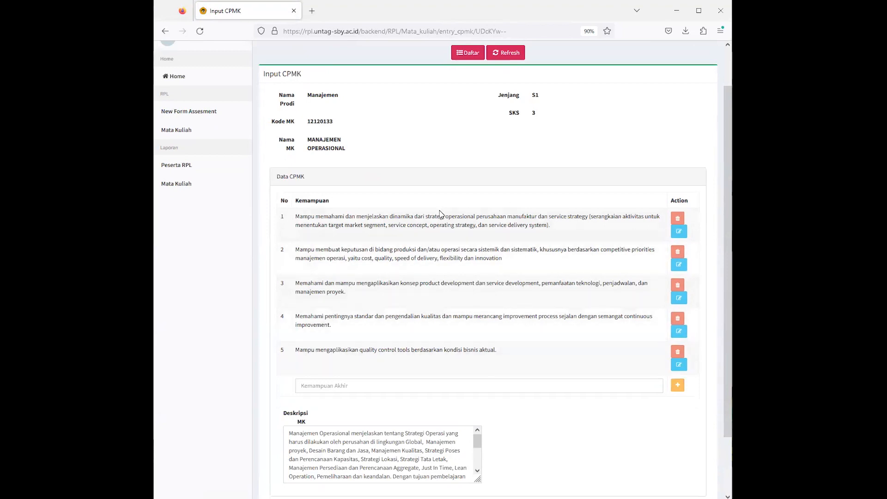
Open the New Form Assesment list and check the registration number and status of the applicant in row 12 on page 2
click(468, 54)
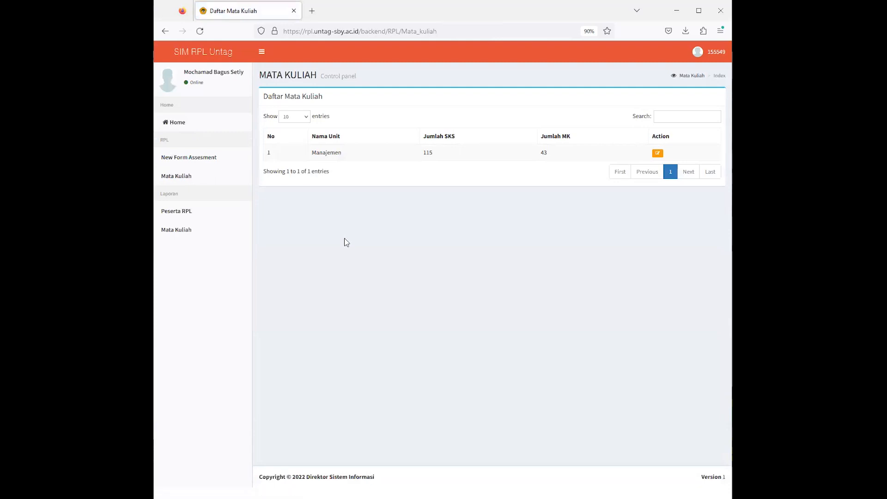
click(206, 168)
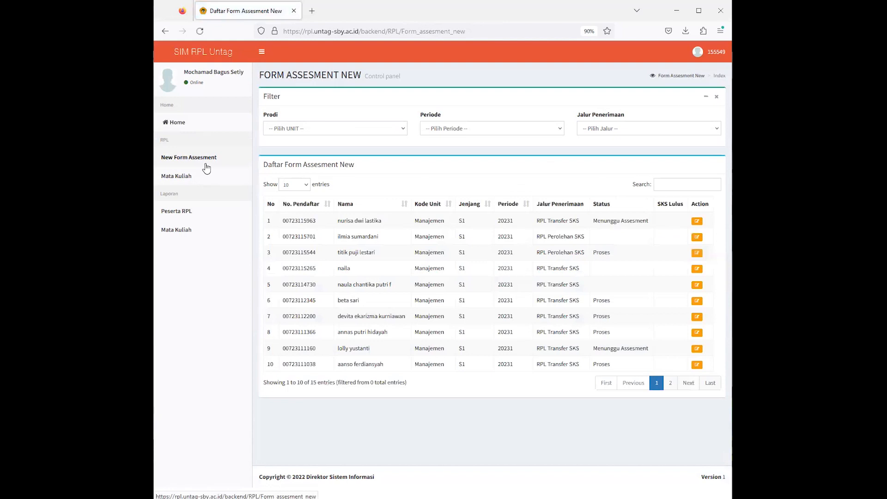
click(180, 164)
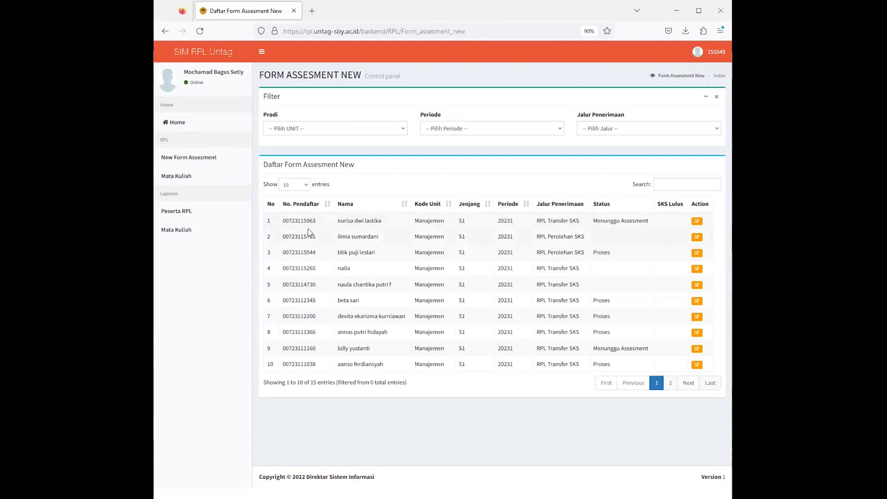
click(669, 384)
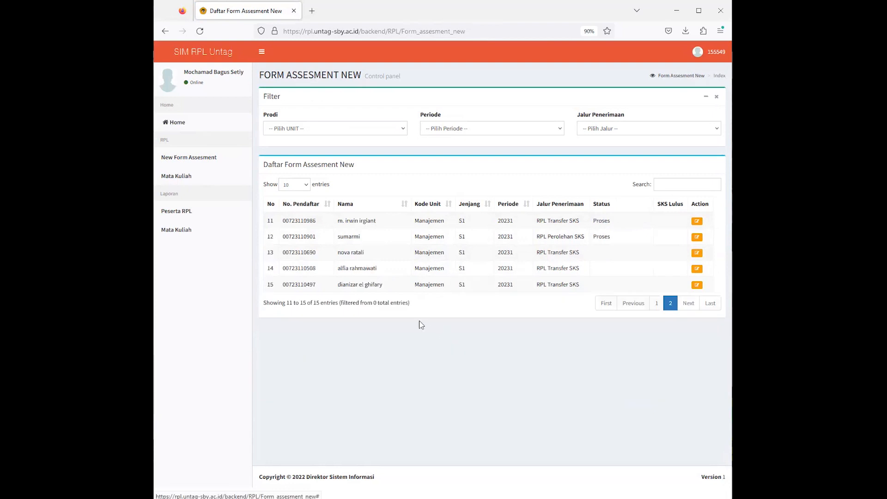
double_click(289, 237)
click(308, 237)
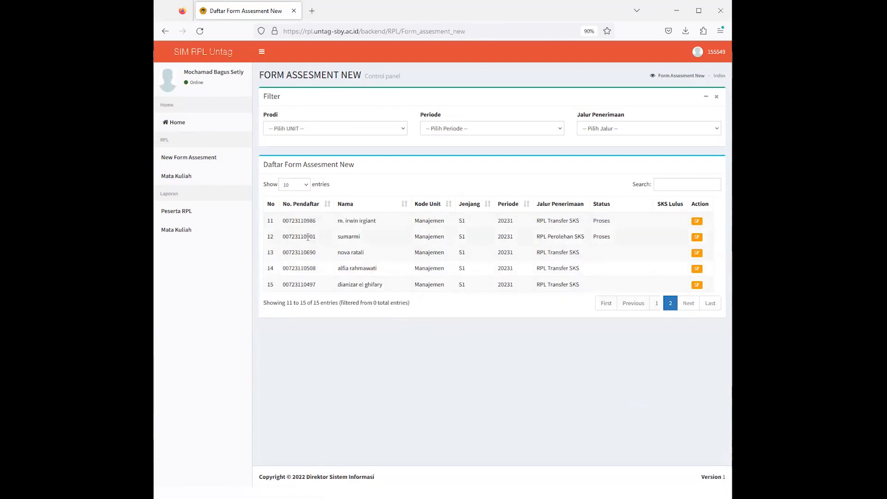
double_click(308, 237)
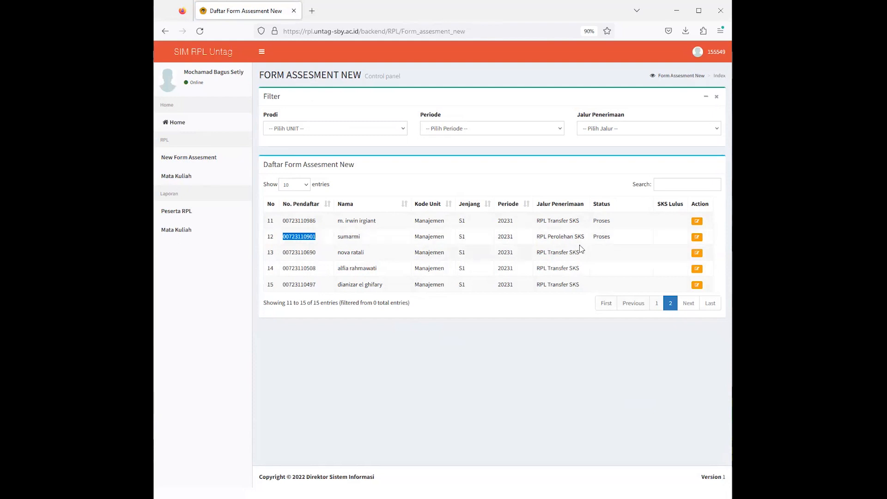
double_click(601, 237)
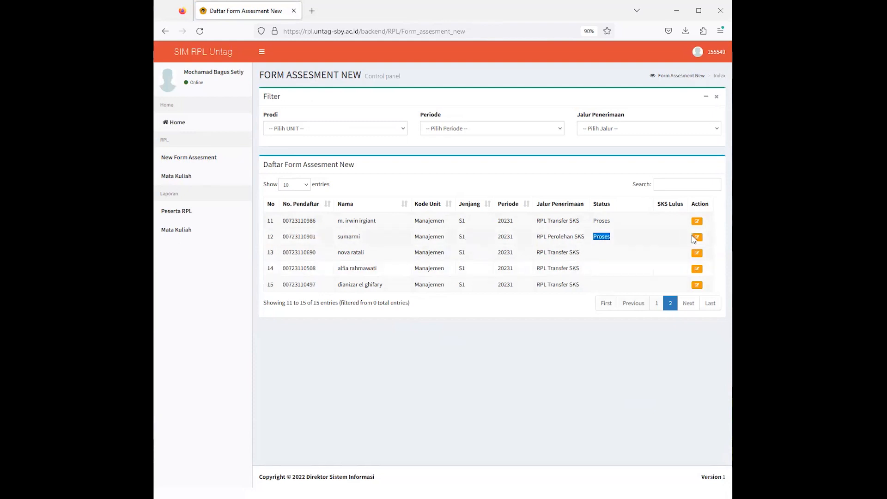
Open the assessment form of the applicant in row 12 and check the Jalur Penerimaan and Status Penerimaan
click(696, 238)
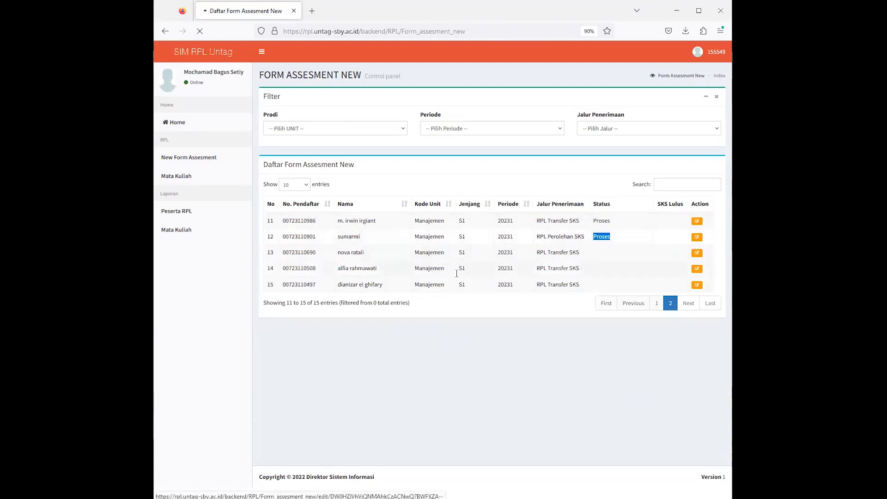
scroll(451, 275, down, 1)
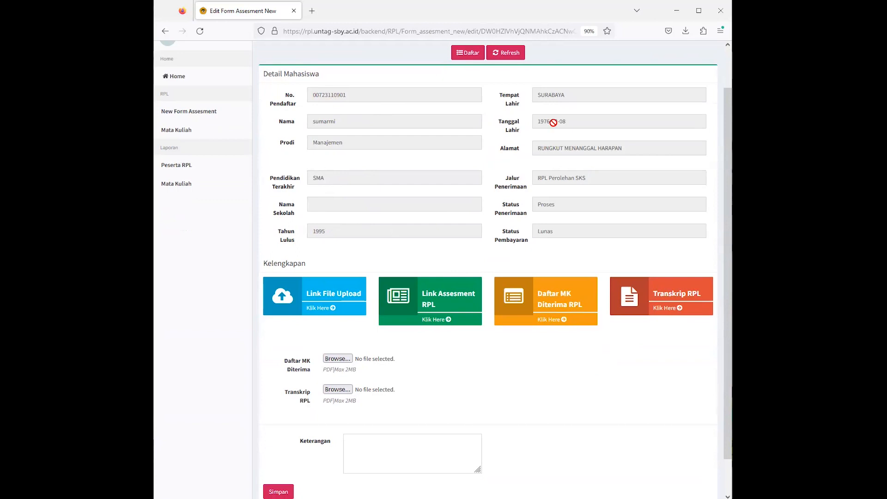
scroll(559, 220, down, 1)
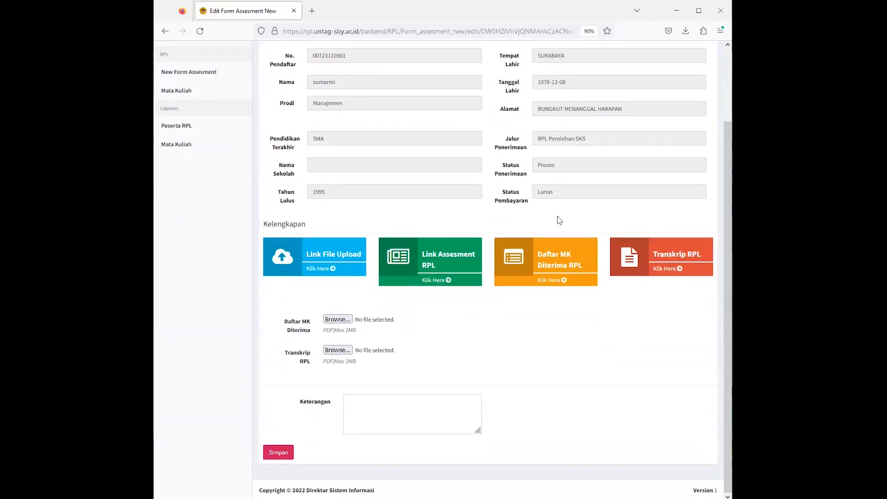
triple_click(590, 141)
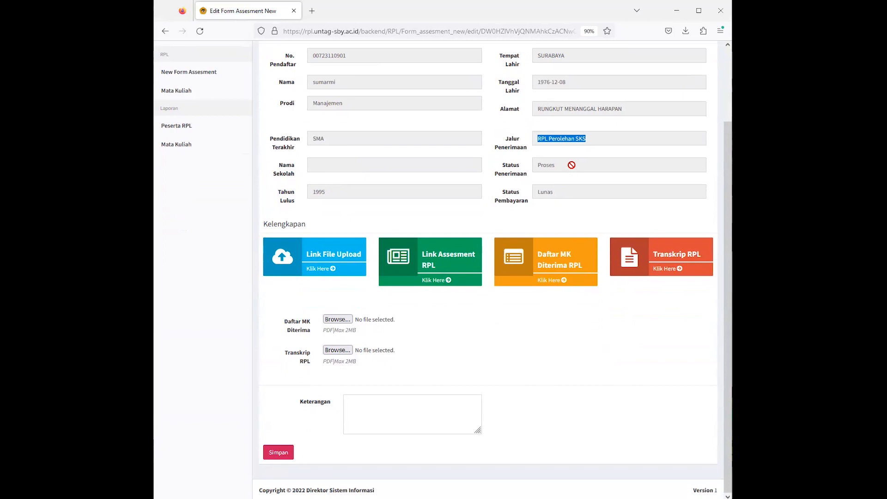
triple_click(574, 162)
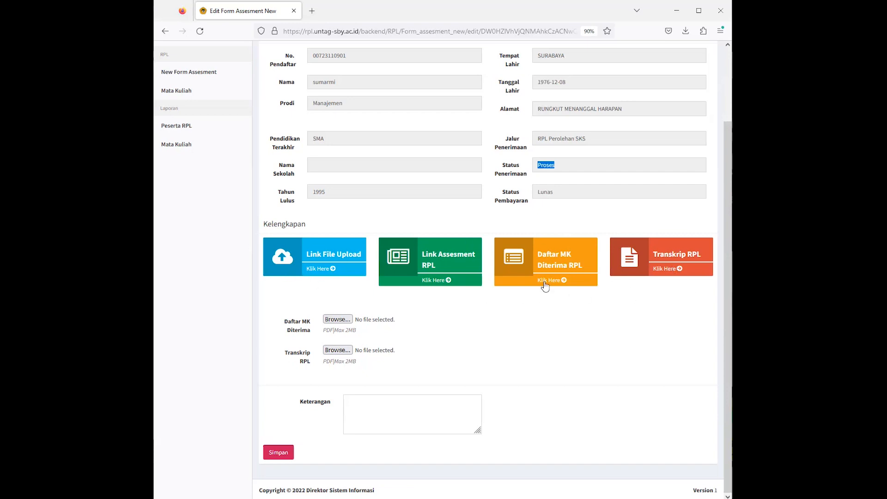
View the applicant's uploaded files, check the Transkrip D3 entry, and return to the applicant's form
click(319, 272)
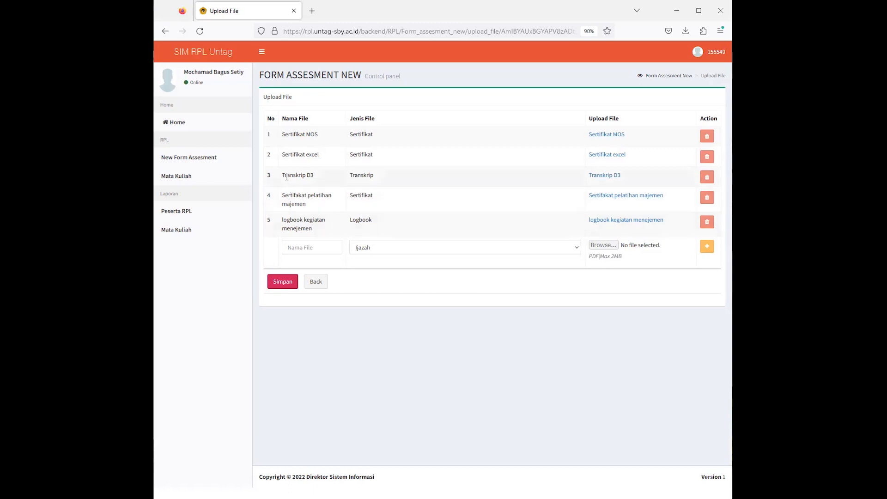
drag(286, 176, 644, 174)
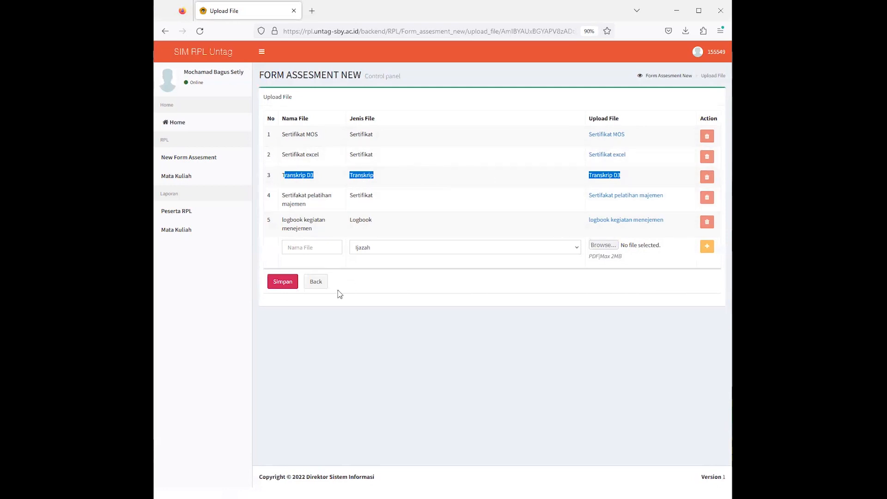
click(316, 287)
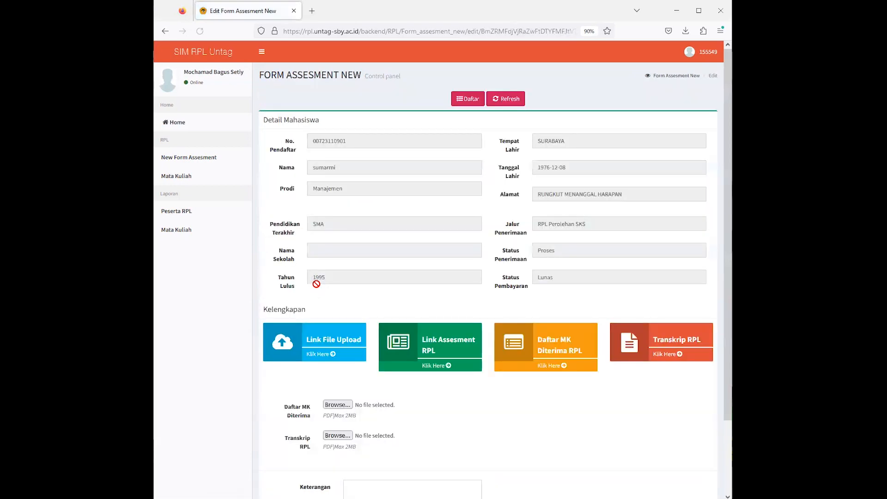
Open the applicant's Link Assesment RPL and look through the full list of courses
scroll(316, 283, down, 2)
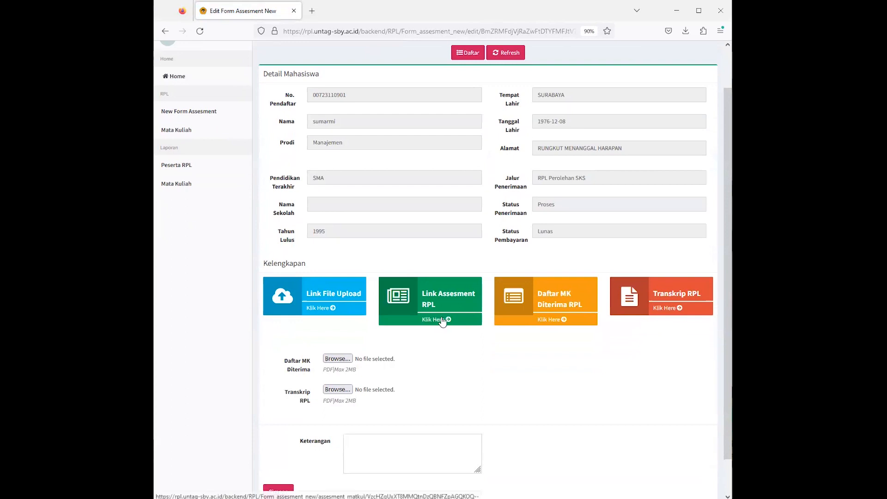
triple_click(450, 294)
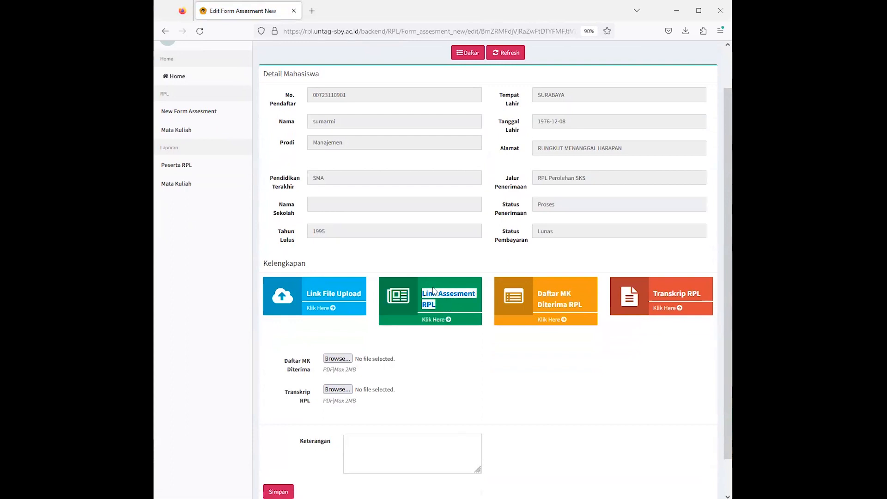
click(426, 322)
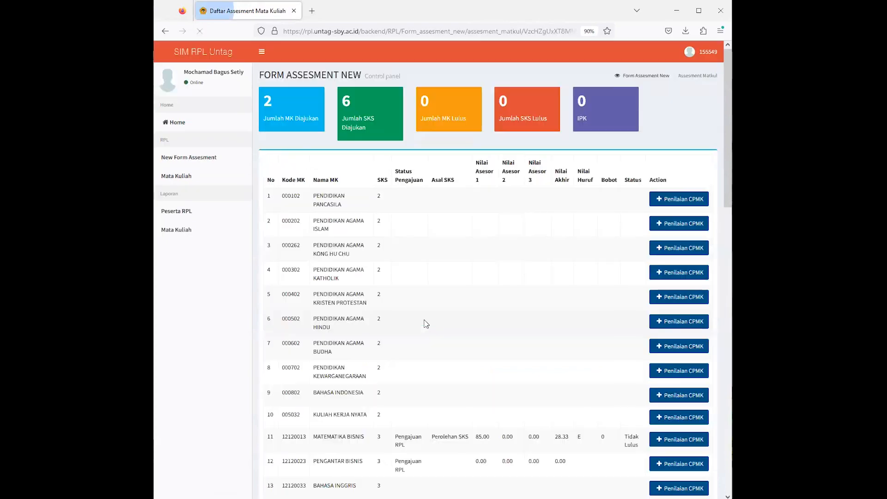
scroll(425, 323, down, 14)
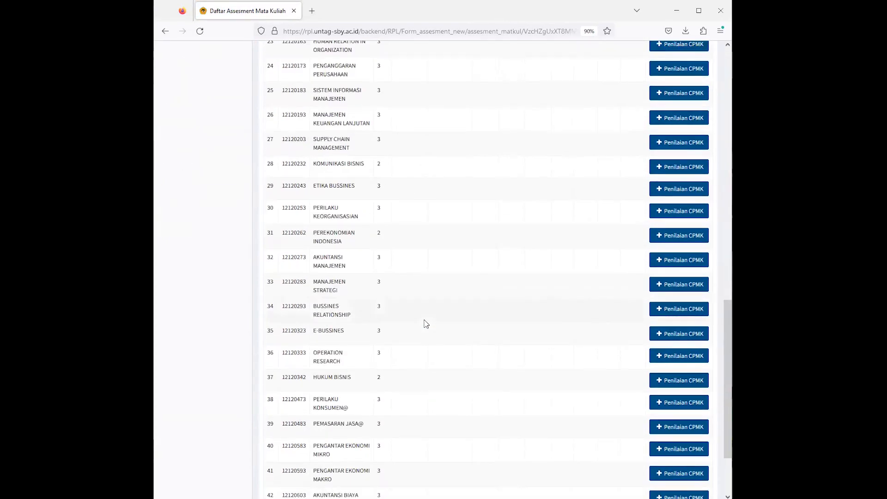
scroll(426, 324, up, 15)
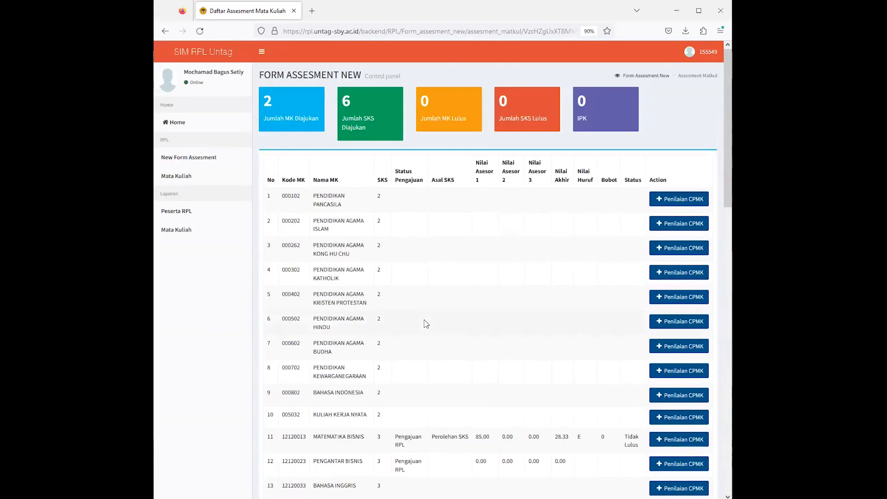
scroll(420, 322, down, 1)
scroll(417, 321, up, 2)
Compare the number of proposed courses and SKS with the rows marked Pengajuan RPL
double_click(268, 101)
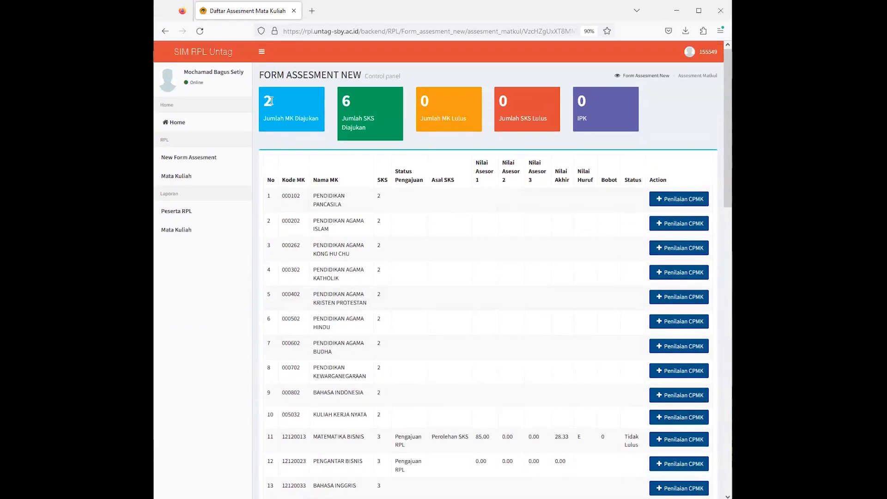
triple_click(406, 464)
triple_click(404, 438)
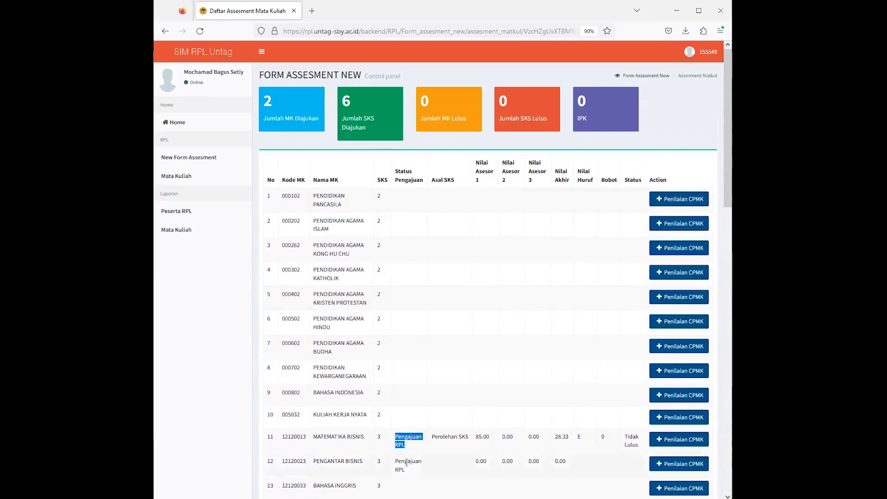
triple_click(406, 463)
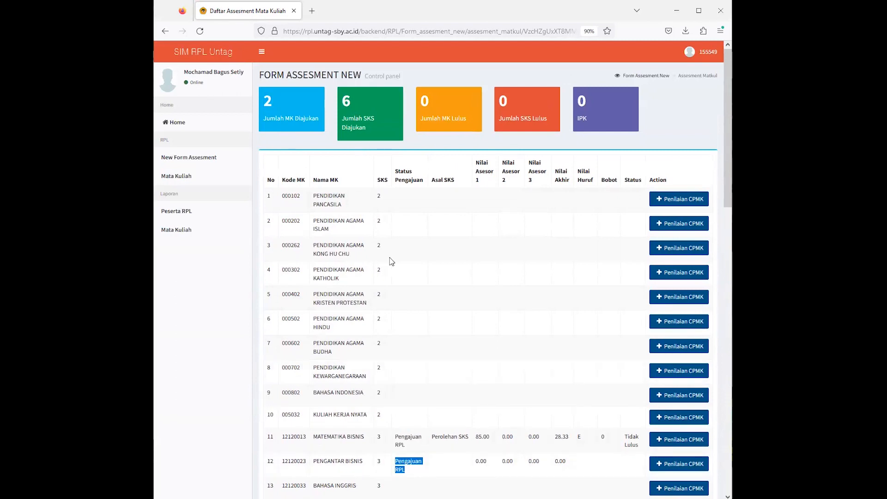
drag(381, 436, 384, 472)
click(384, 471)
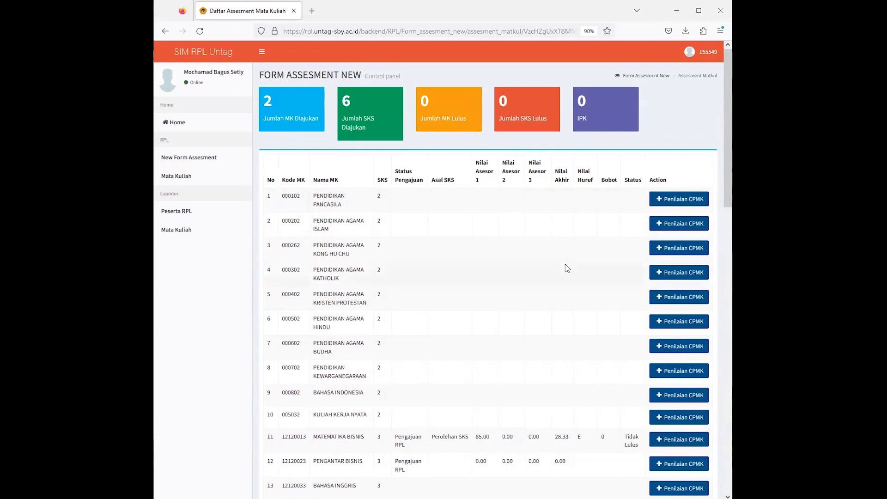
Check the assessor scores in the PENGANTAR BISNIS row and open that course's Penilaian CPMK
scroll(567, 268, down, 3)
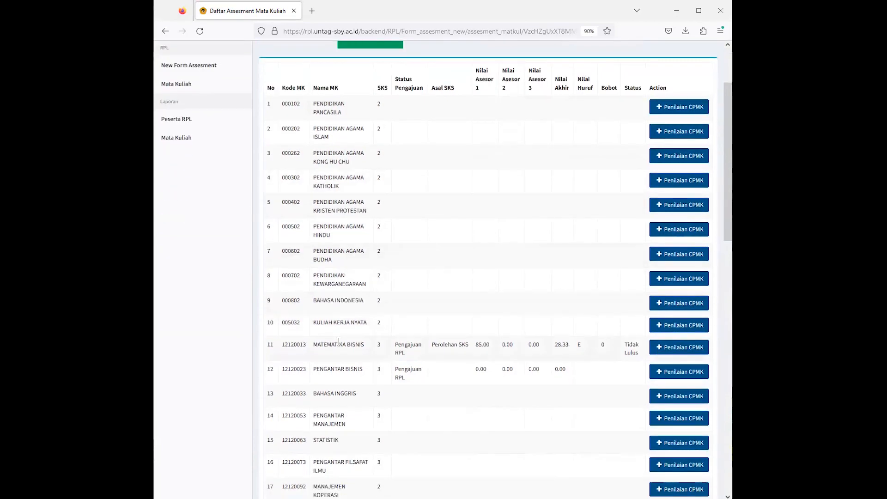
drag(266, 327, 567, 333)
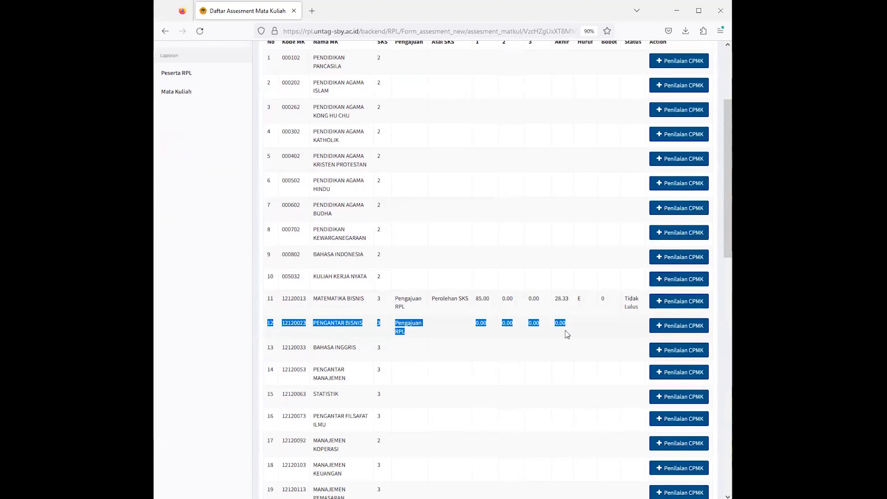
click(440, 328)
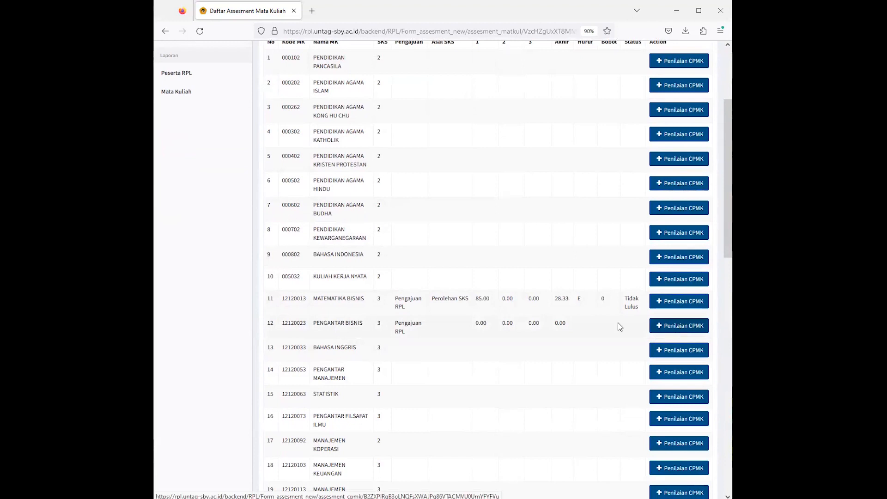
click(682, 328)
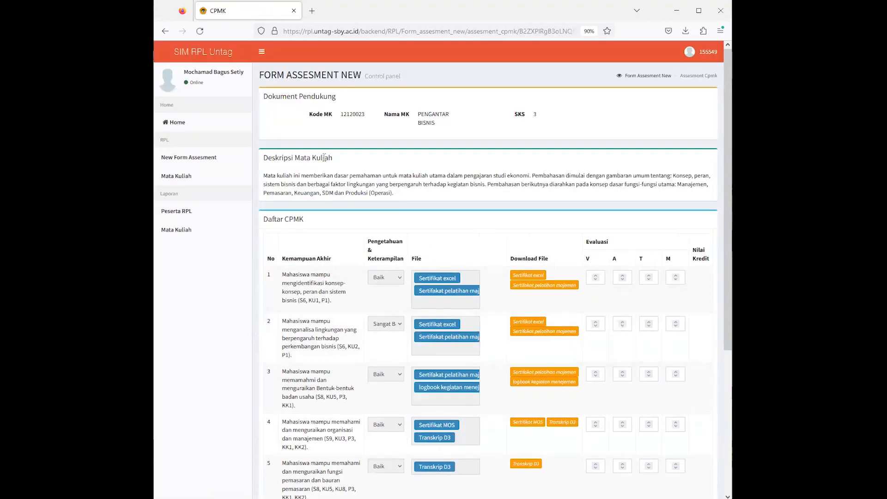
Read the PENGANTAR BISNIS course description and review its CPMK competencies, supporting files and evaluation fields
drag(284, 176, 415, 200)
scroll(415, 202, down, 2)
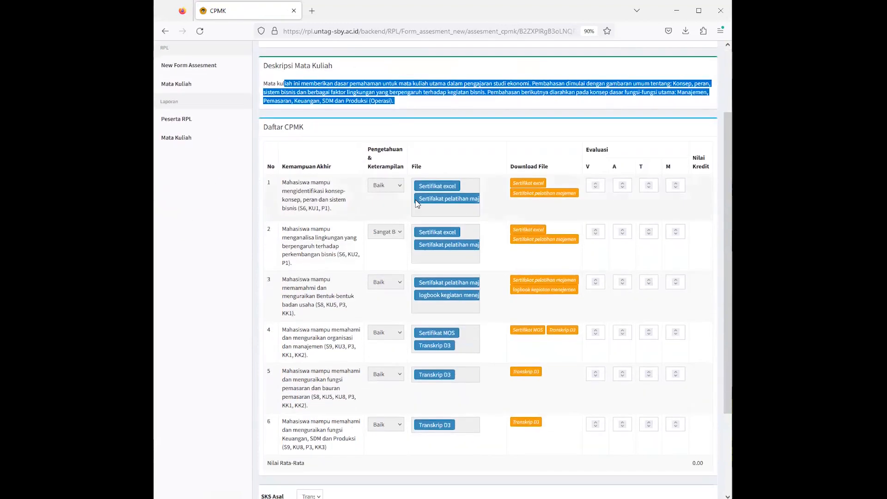
scroll(415, 200, down, 1)
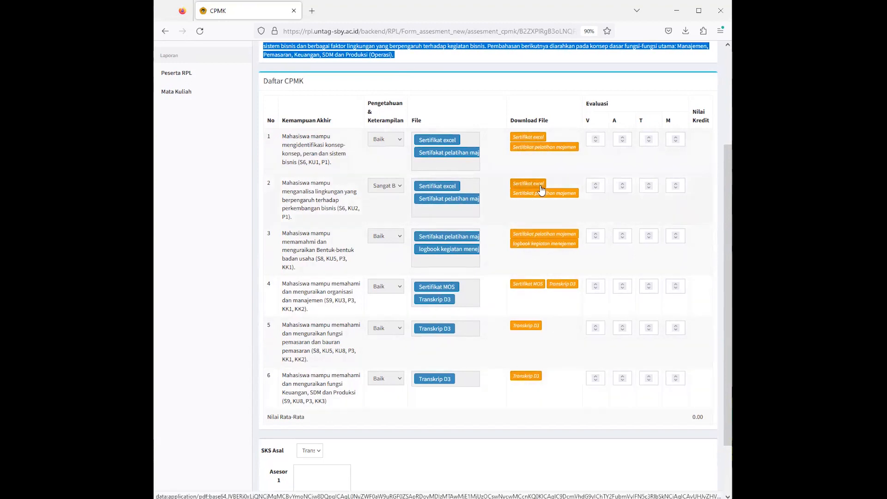
Open the Sertifikat excel and Sertifakat pelatihan majemen files attached to CPMK 1, look through them, and return to the CPMK page
click(528, 137)
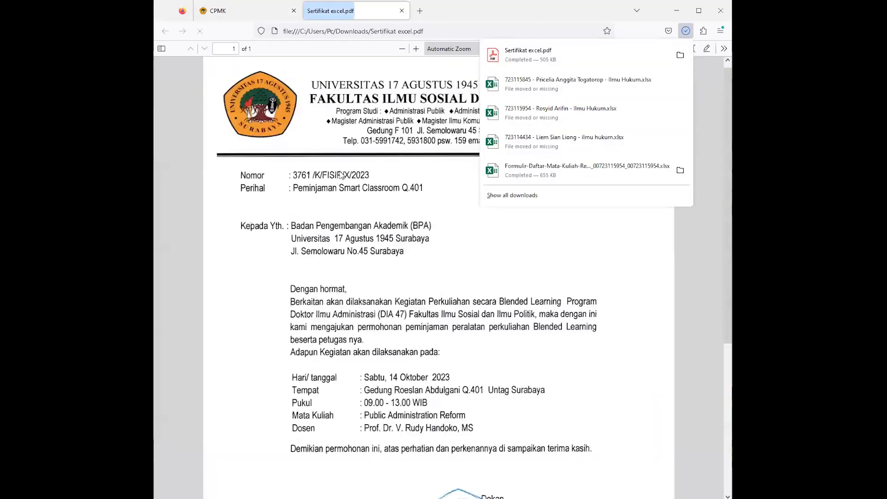
click(343, 213)
scroll(359, 258, down, 5)
scroll(359, 264, up, 5)
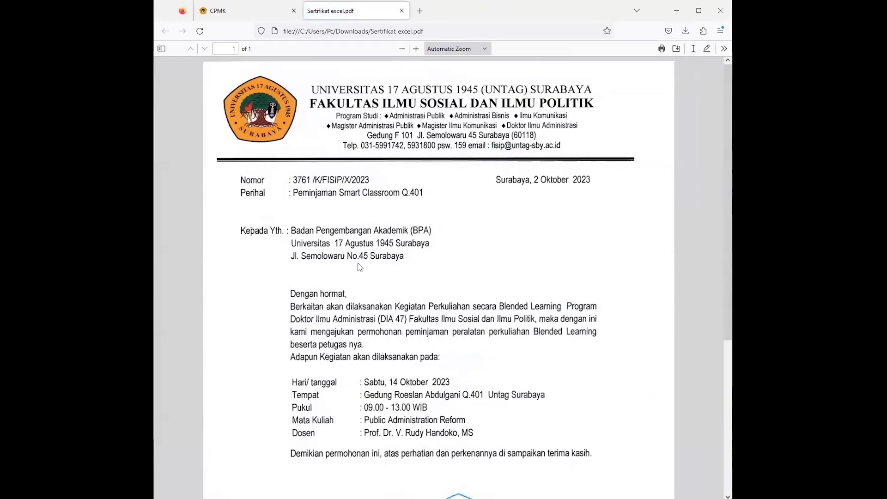
click(265, 10)
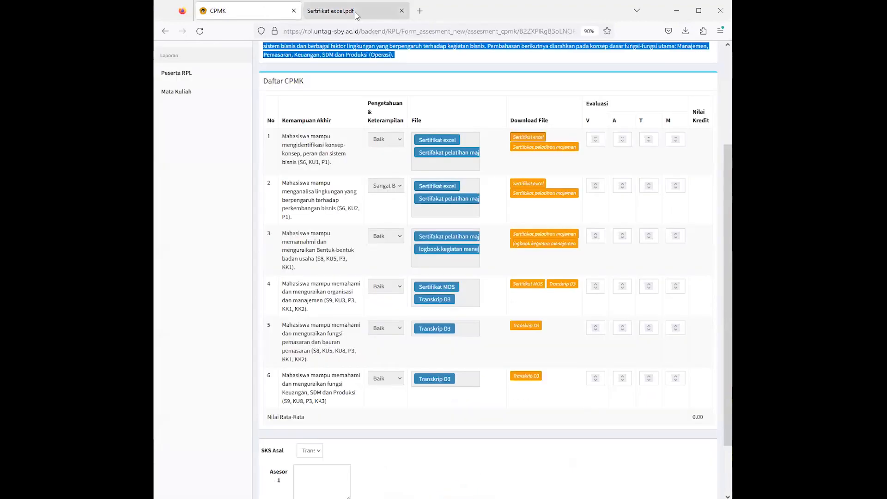
click(354, 12)
click(260, 11)
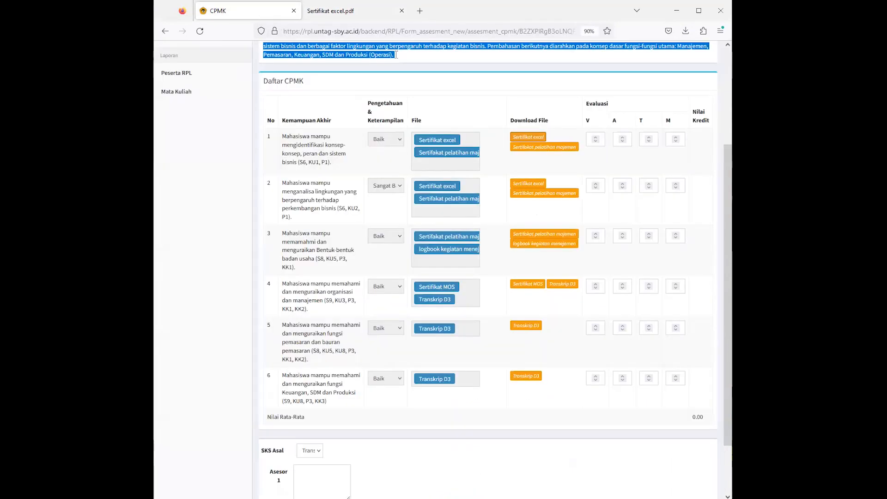
click(401, 11)
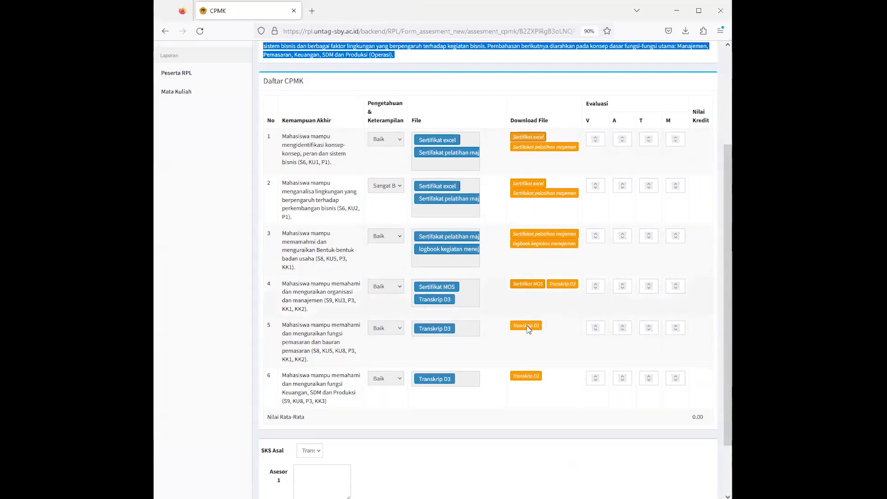
click(541, 147)
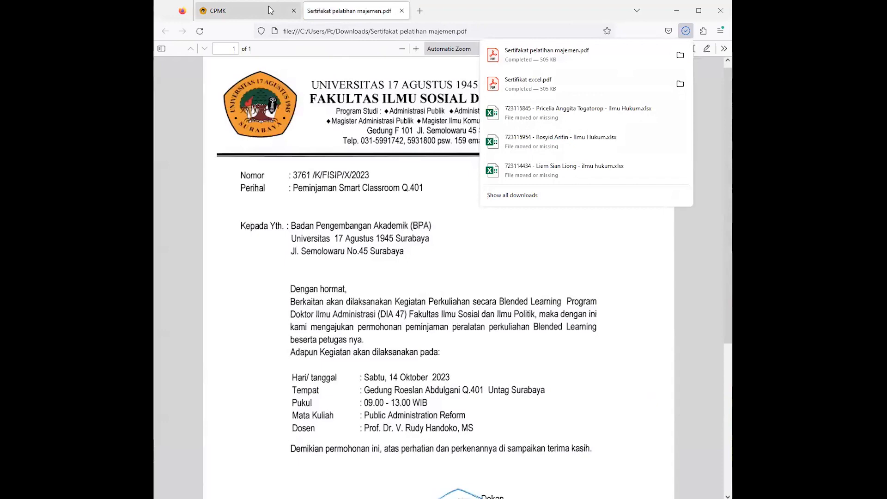
click(268, 12)
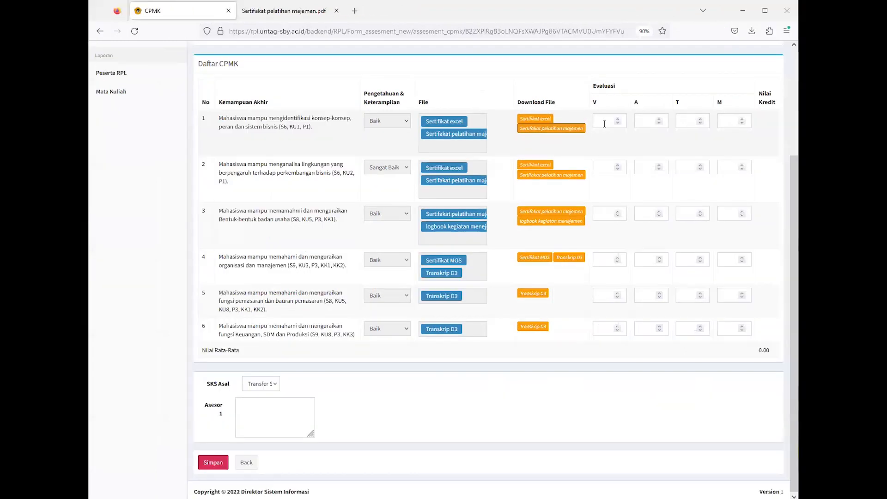
Enter the evaluation scores for CPMK 1: V 85, A 80, T 75 and M 90
click(603, 121)
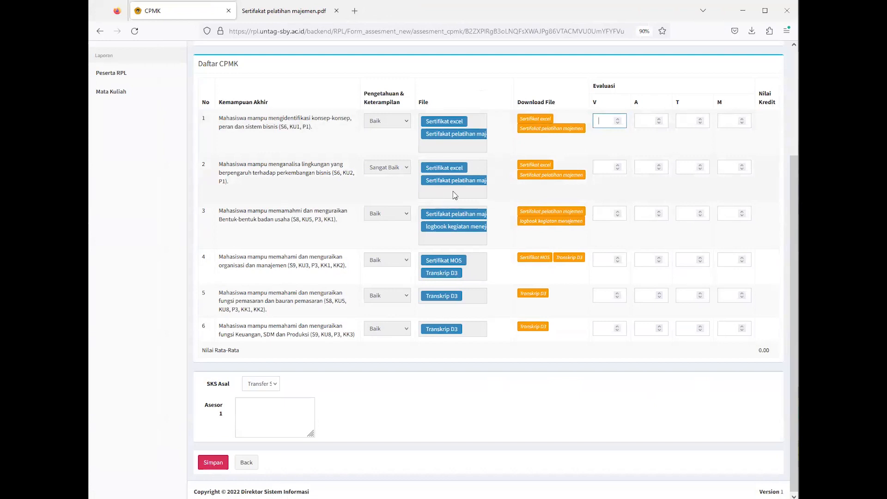
text(85)
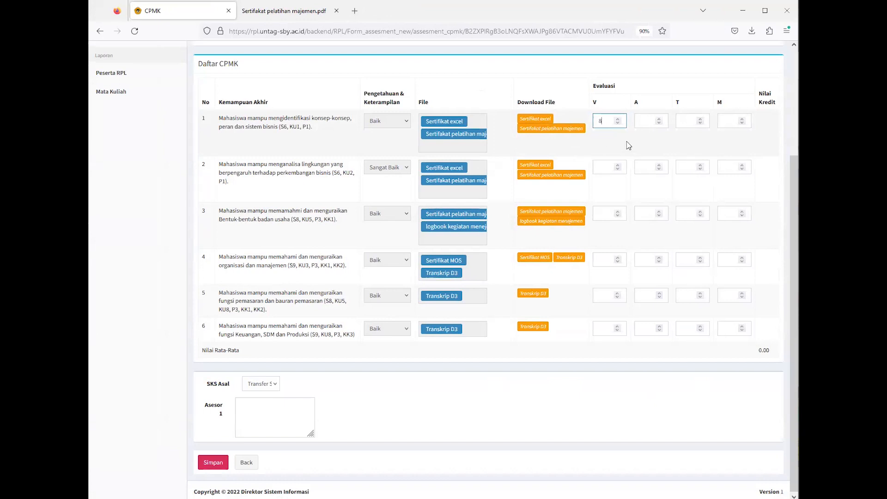
click(648, 122)
text(80)
click(681, 122)
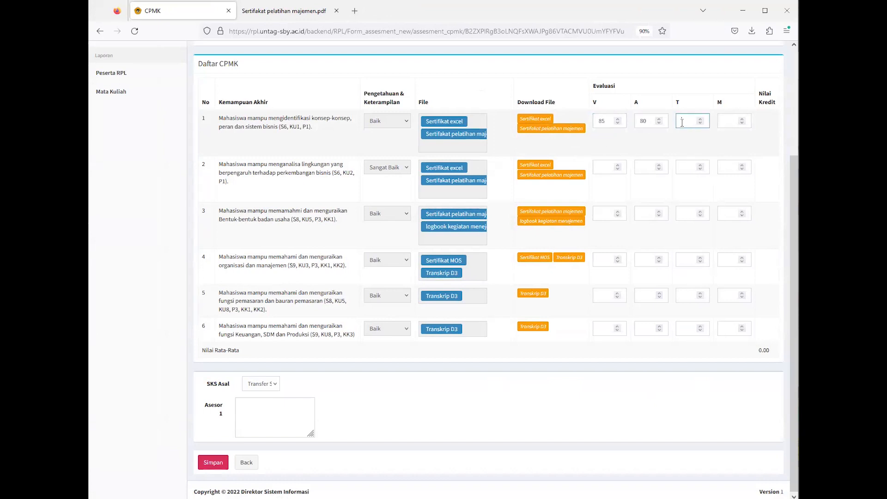
text(75)
click(729, 121)
text(90)
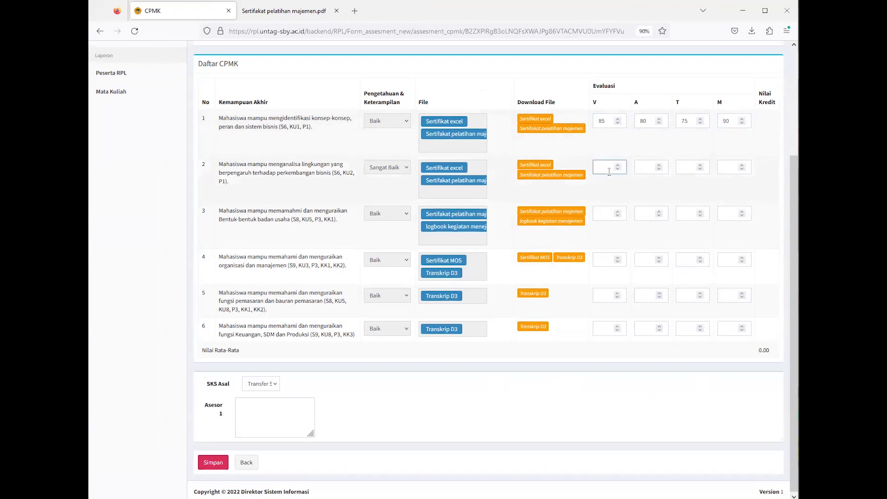
Enter the evaluation scores for CPMK 2: V 80, A 85, T 85 and M 85
click(648, 169)
text(85)
key(Tab)
text(85)
key(Tab)
text(85)
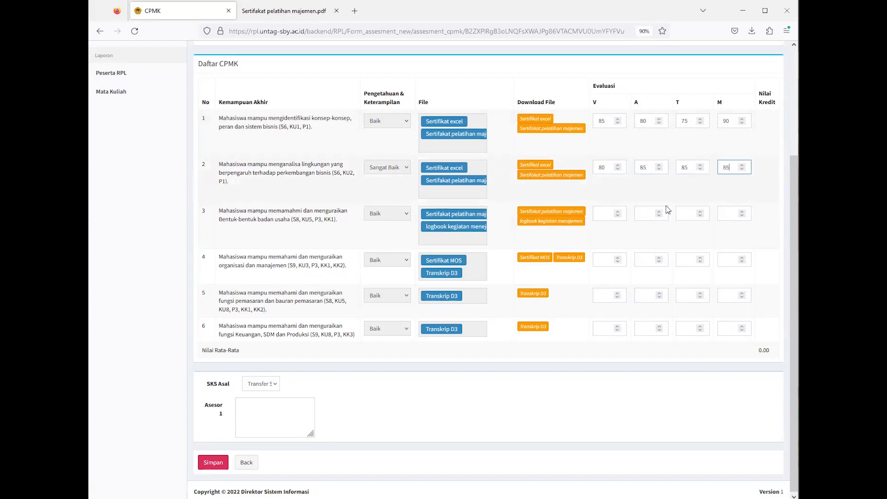
Enter the evaluation scores for CPMK 3: V 90, A 75, T 80 and M 85
click(603, 215)
text(90)
click(646, 213)
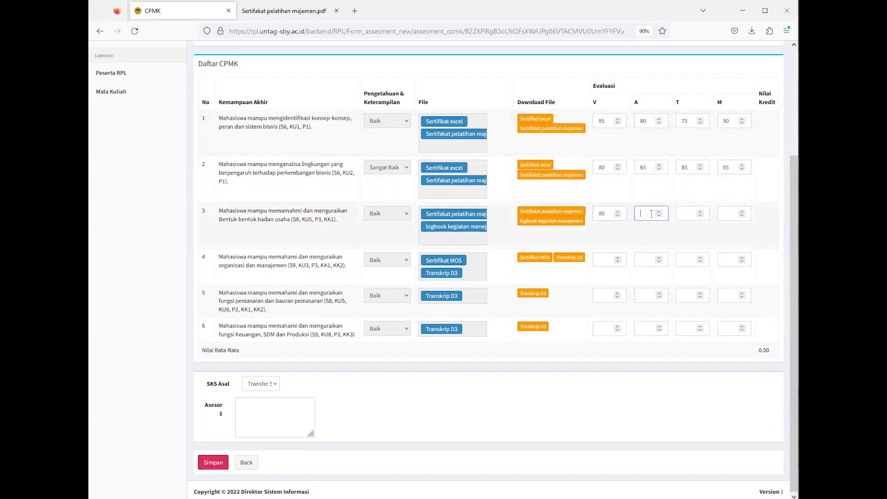
text(75)
click(690, 210)
text(80)
click(728, 212)
text(85)
Enter the evaluation scores for CPMK 4: V 75, A 80, T 85 and M 95
click(596, 263)
text(75)
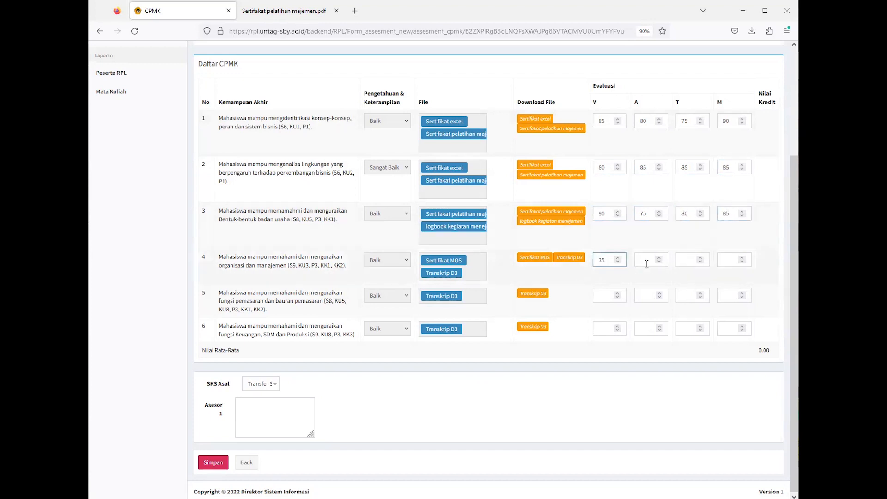
click(646, 264)
text(80)
click(681, 261)
text(85)
key(Tab)
text(95)
Enter the evaluation scores for CPMK 5: V 80, A 78, T 85 and M 90
click(609, 295)
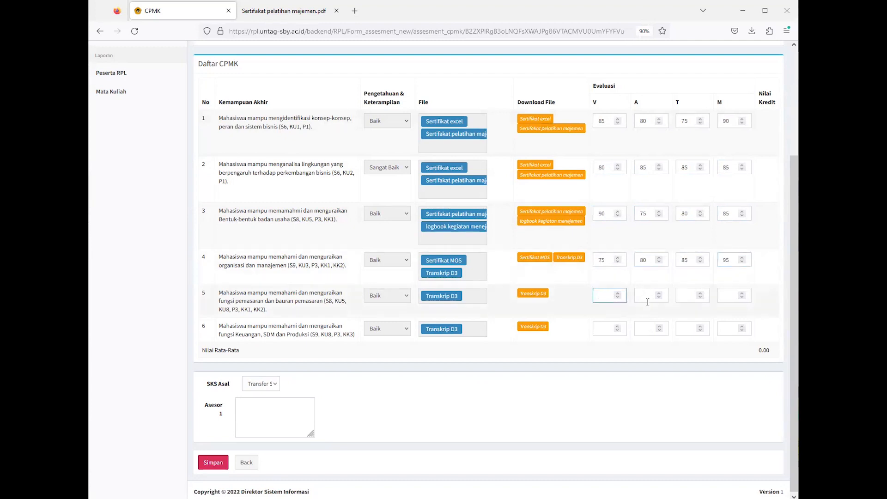
text(80)
click(647, 301)
text(78)
click(683, 297)
text(85)
click(731, 298)
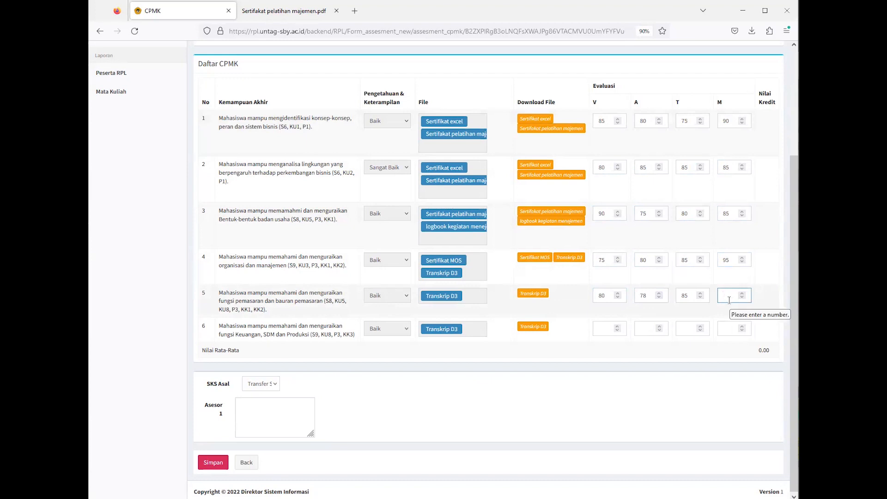
text(90)
Enter the evaluation scores for CPMK 6: V 85, A 70, T 85 and M 90
click(604, 326)
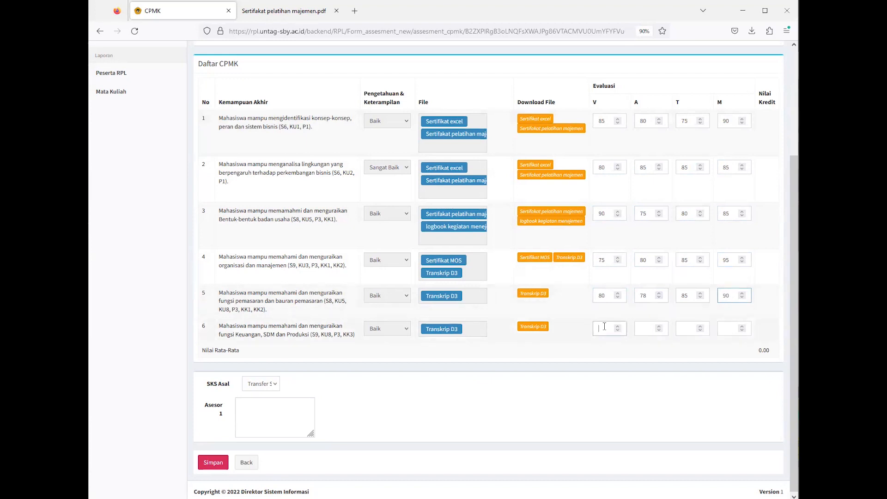
text(85)
click(644, 327)
text(70)
click(685, 327)
text(85)
click(736, 328)
text(90)
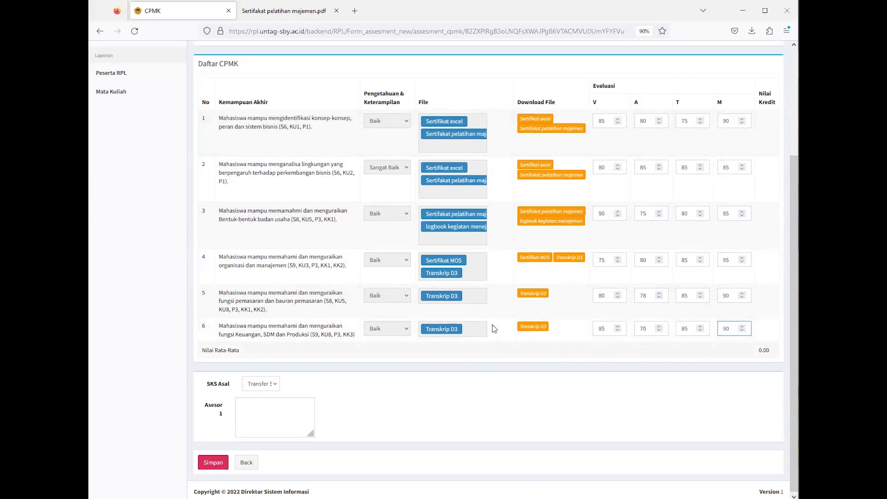
Switch the SKS Asal to Perolehan SKS and back to Transfer SKS
scroll(492, 314, up, 2)
scroll(492, 312, down, 2)
click(276, 387)
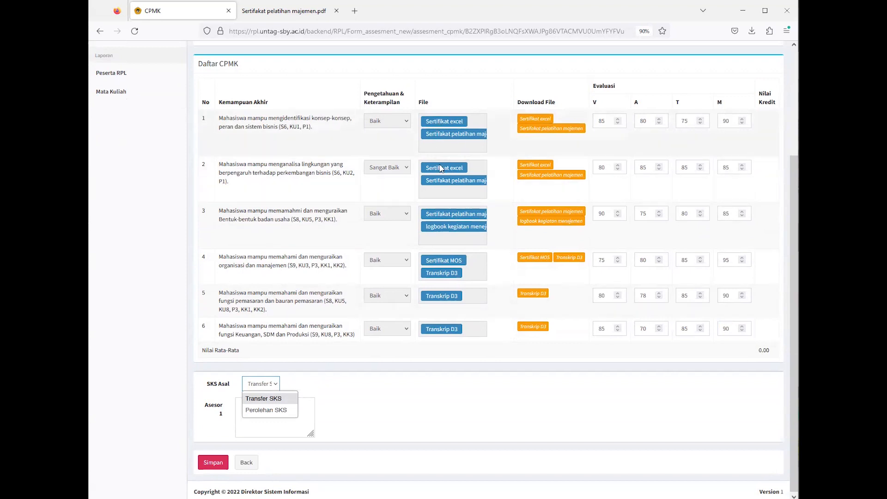
click(285, 402)
click(276, 383)
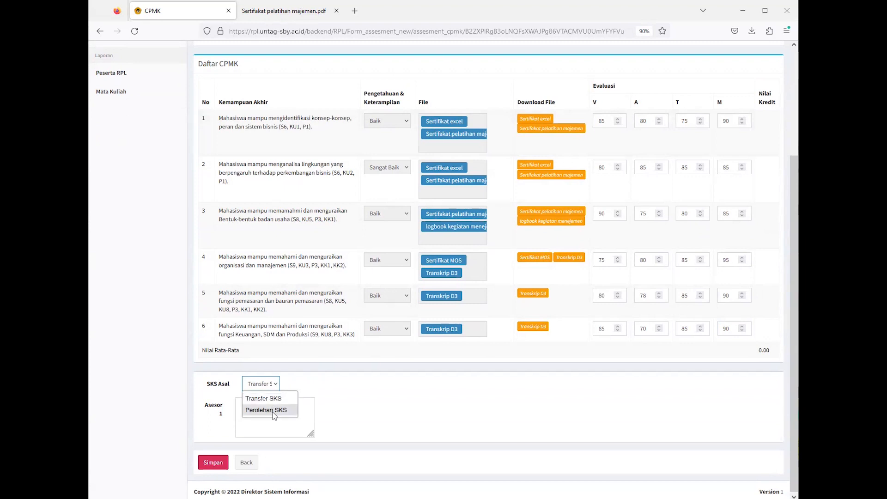
click(273, 411)
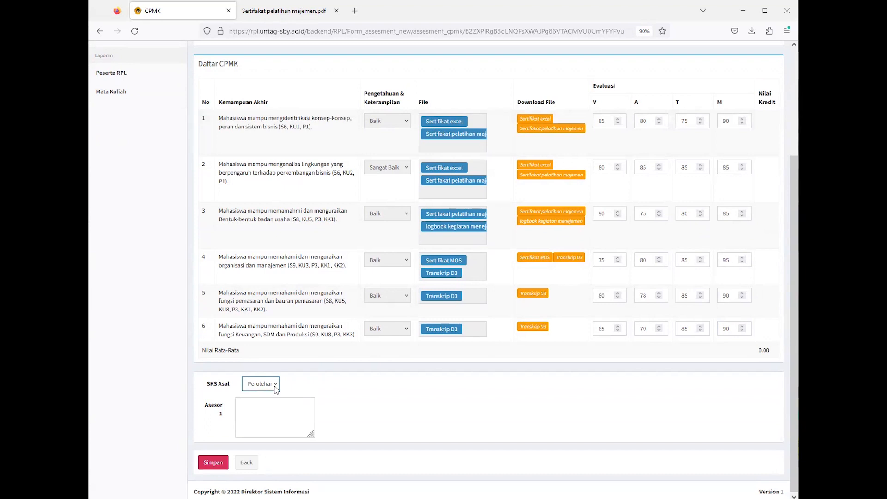
click(276, 390)
click(270, 398)
Widen the Asesor 1 comment box and enter the note "lampiran pendukung sudah sesuai"
click(281, 420)
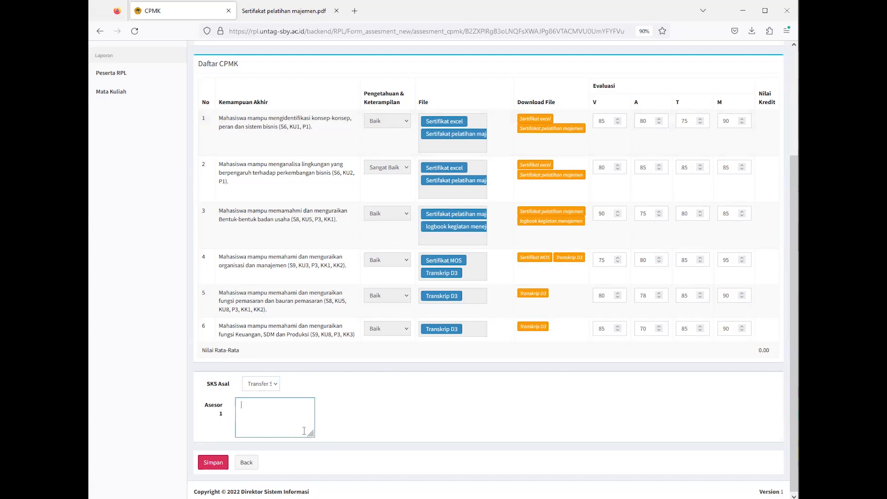
drag(312, 433, 433, 438)
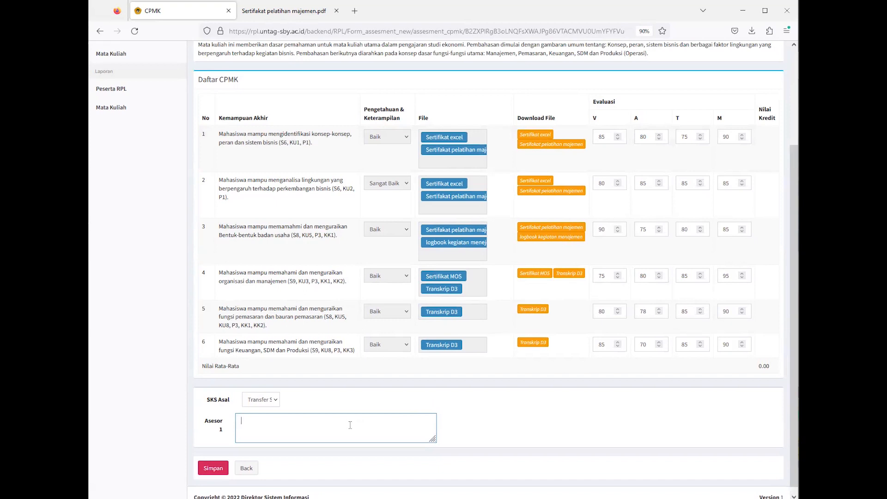
text(lampiran pendukung sudah sesuai)
Replace the Asesor 1 note with "perlu di buktikan saat wawancara" and save the CPMK assessment
drag(327, 421, 224, 416)
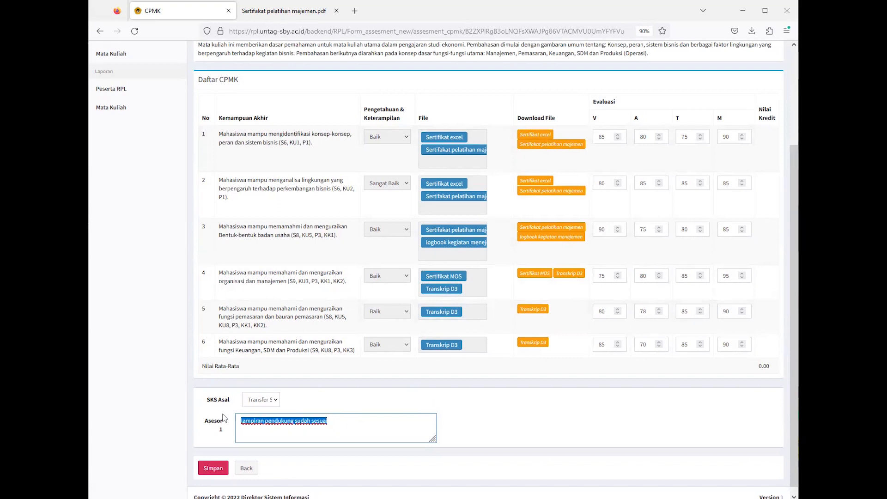
text(perlu di)
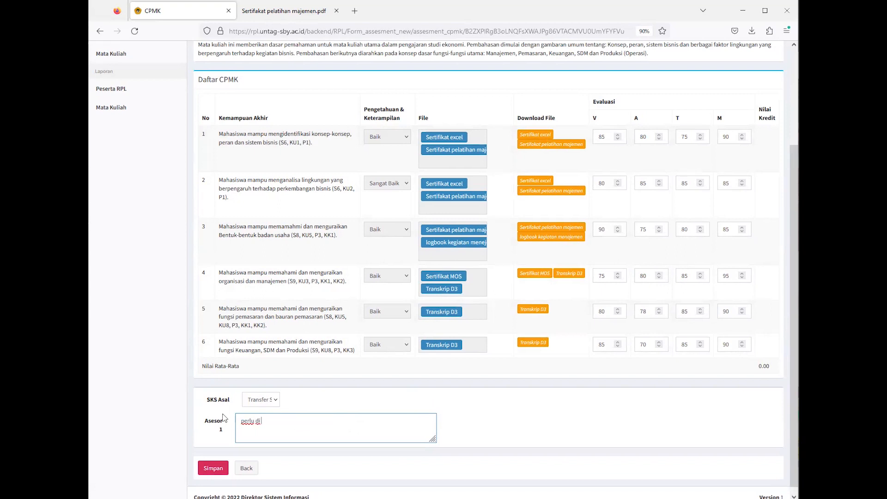
text( buktikan saat wawancara)
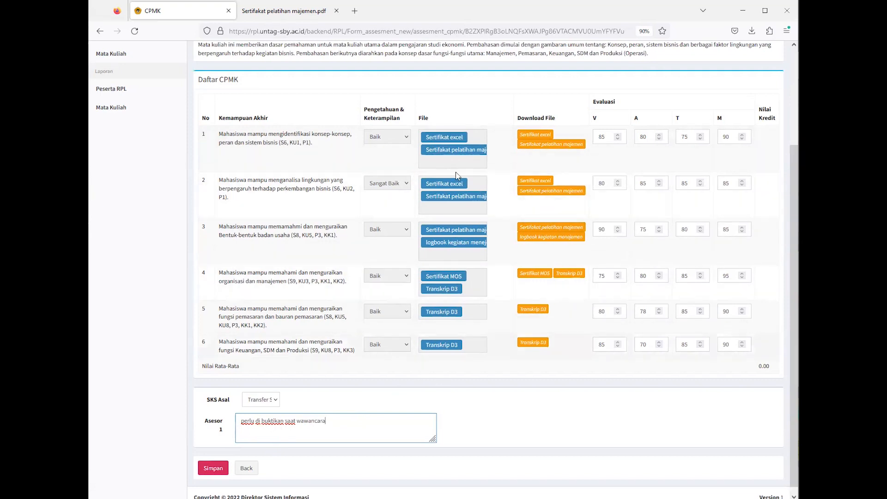
click(213, 468)
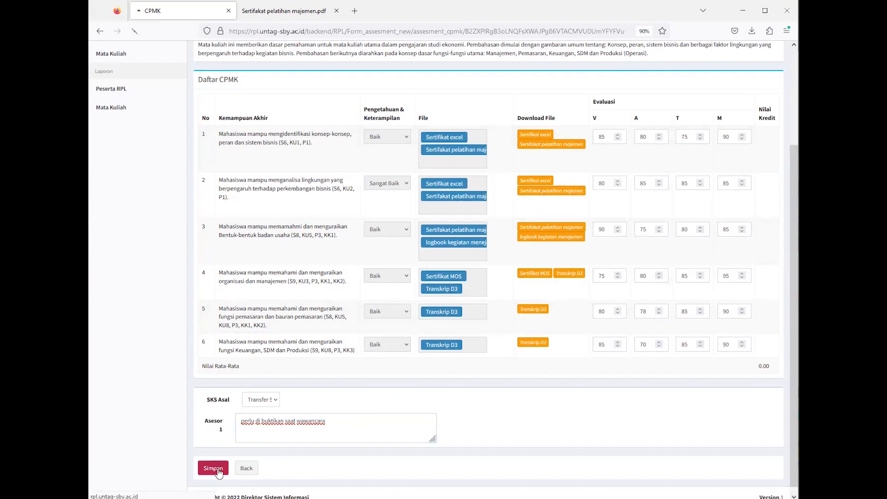
Check the assessor scores recorded in the PENGANTAR BISNIS row of the course list
scroll(428, 382, down, 2)
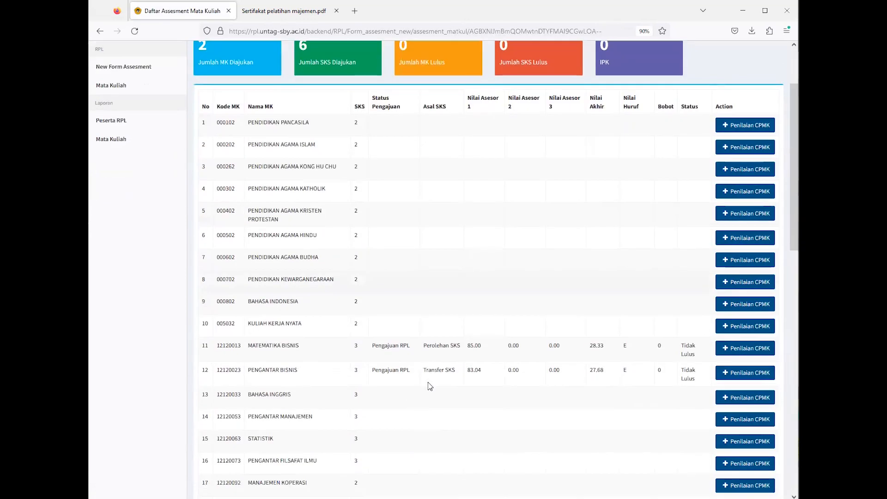
double_click(476, 370)
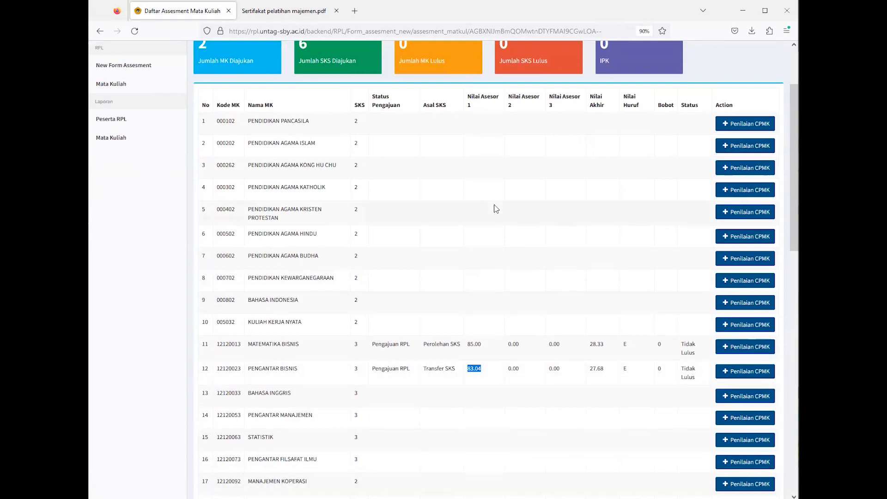
click(557, 367)
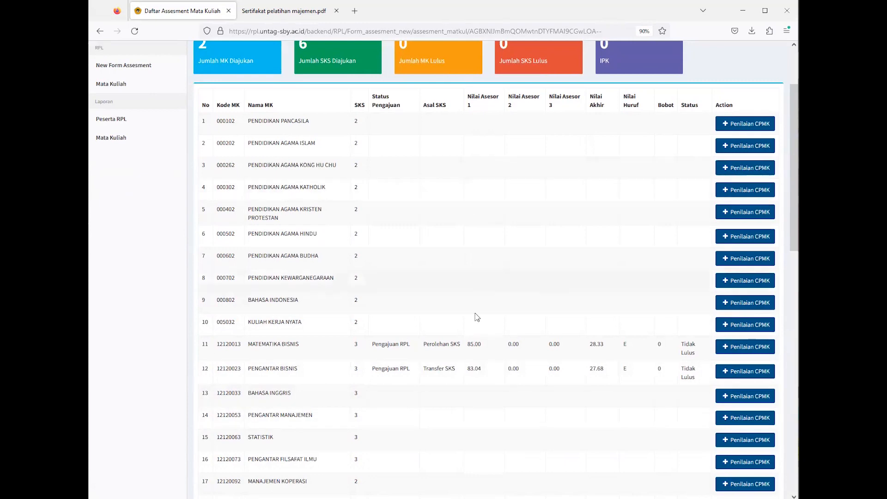
scroll(465, 348, down, 6)
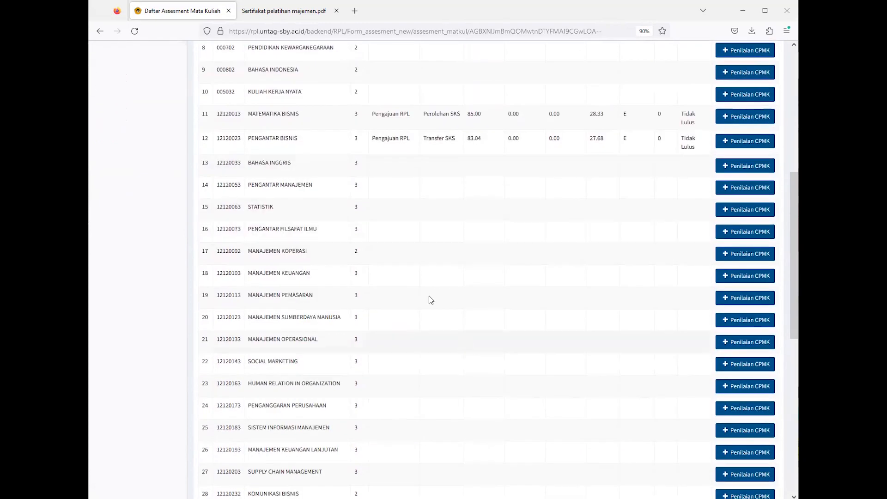
scroll(475, 363, up, 4)
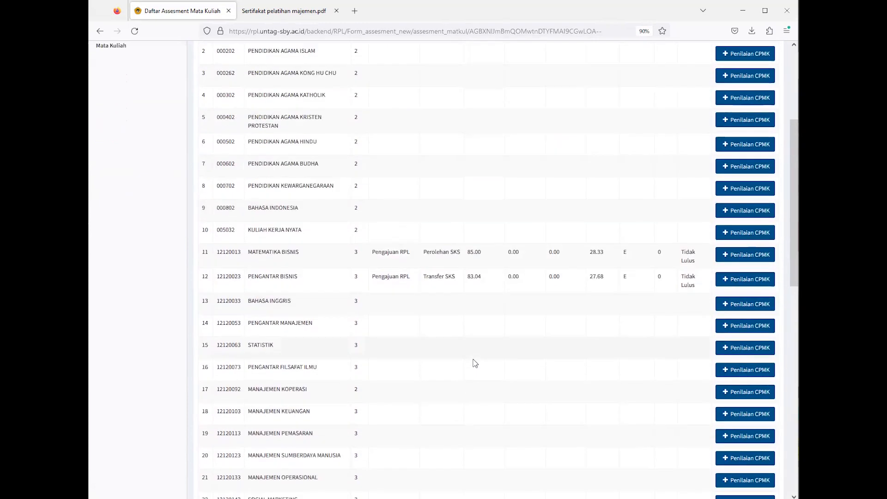
Reopen the Penilaian CPMK of PENGANTAR BISNIS and review its Nilai Kredit, average, SKS Asal and Asesor 1 note
click(747, 286)
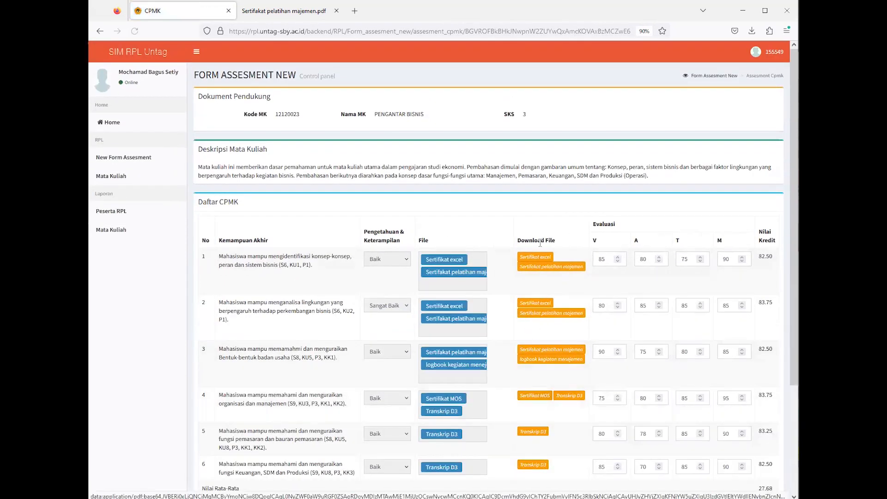
scroll(592, 194, down, 2)
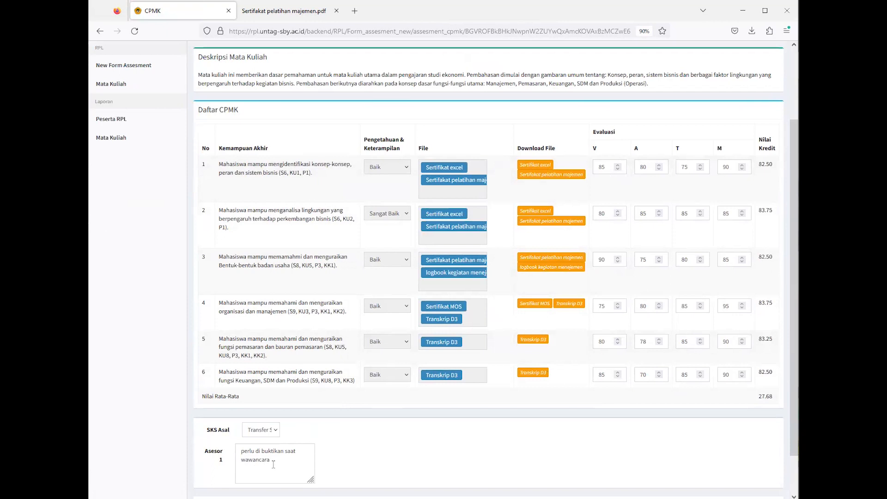
scroll(274, 465, down, 1)
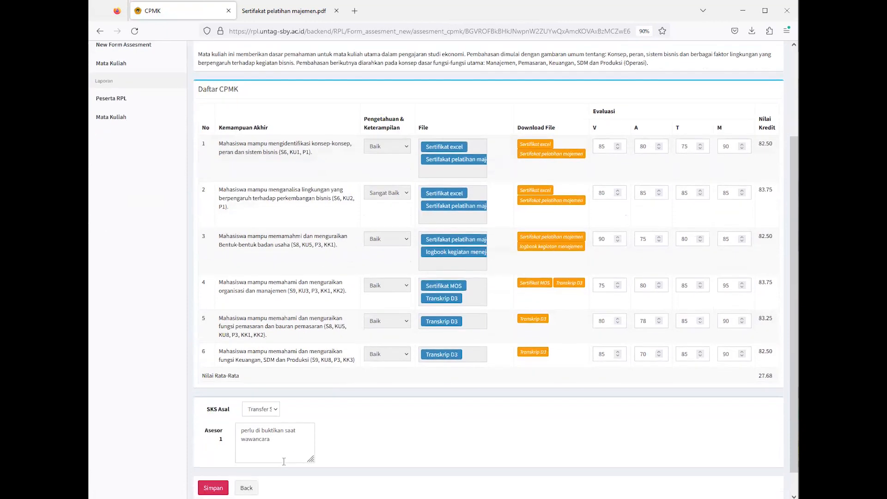
Return from the CPMK assessment to the applicant's course list and review the course scores and the summary boxes
click(249, 466)
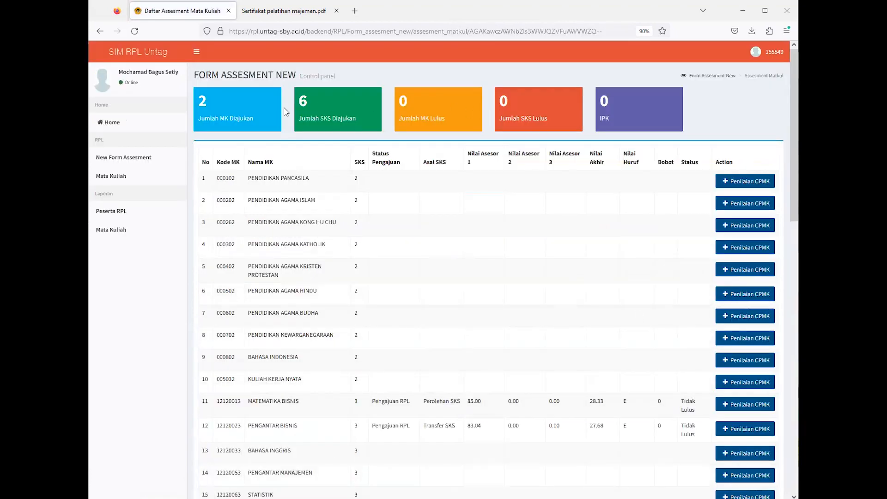
scroll(561, 312, down, 2)
scroll(560, 311, down, 6)
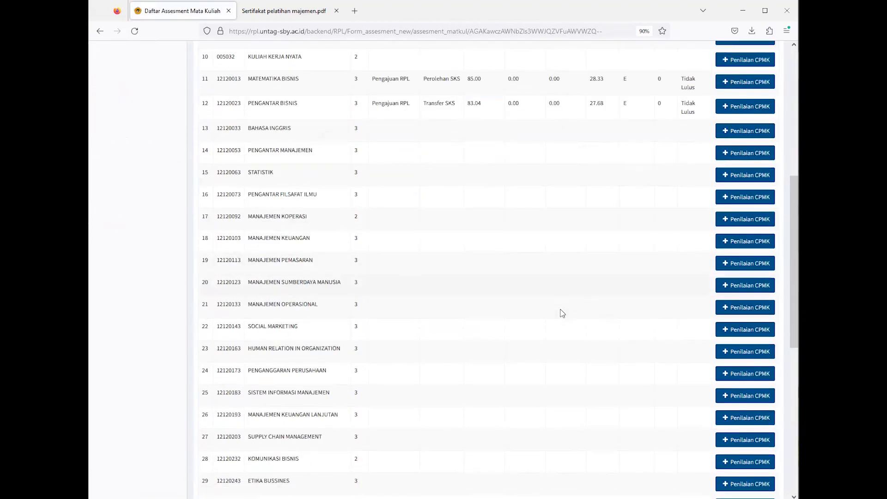
scroll(560, 311, up, 8)
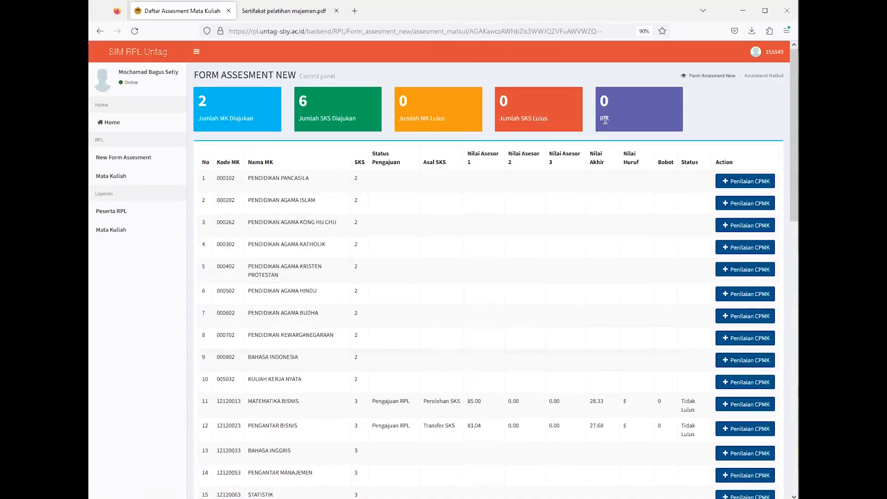
Reopen the assessment form of the applicant in row 12 of the New Form Assesment list and go to its Kelengkapan section
click(135, 158)
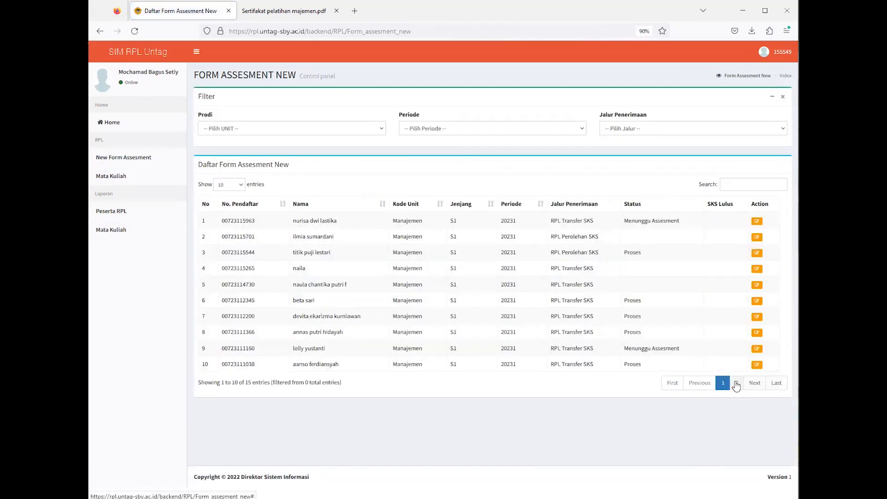
click(735, 383)
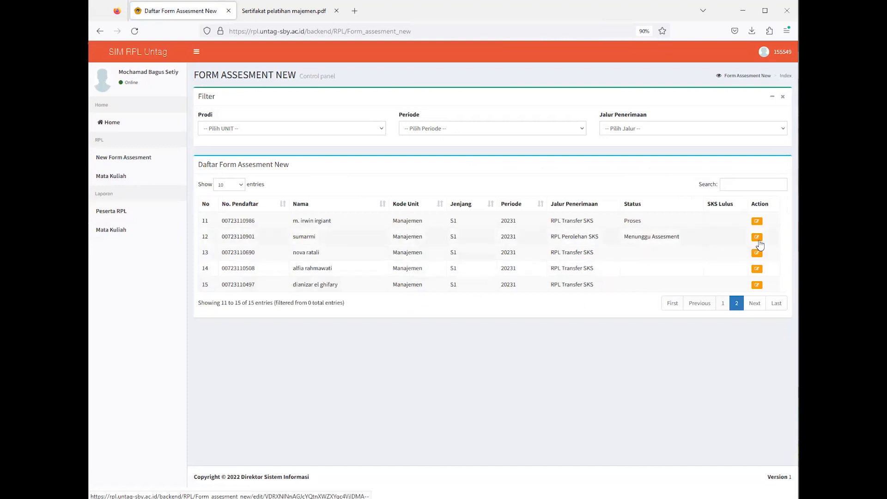
click(757, 239)
scroll(534, 318, down, 3)
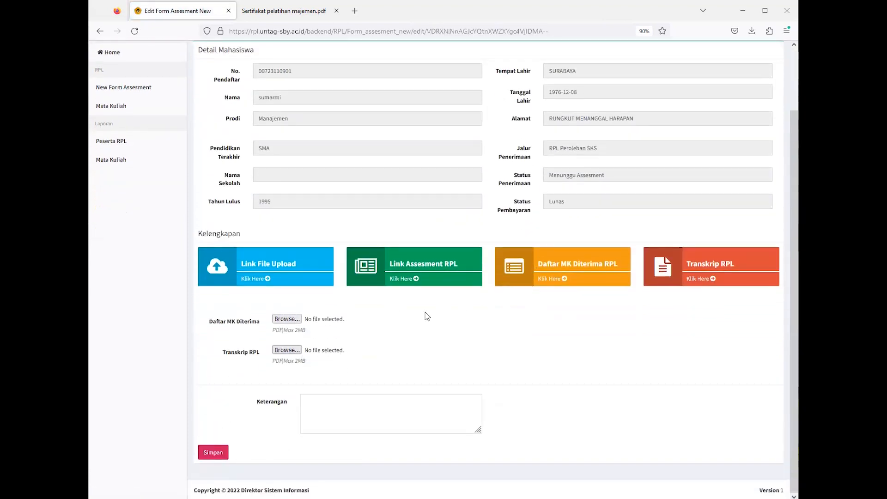
Review the applicant's Daftar MK Diterima RPL, including assessor scores, the RPL summary and signature area, and return to the form
click(545, 280)
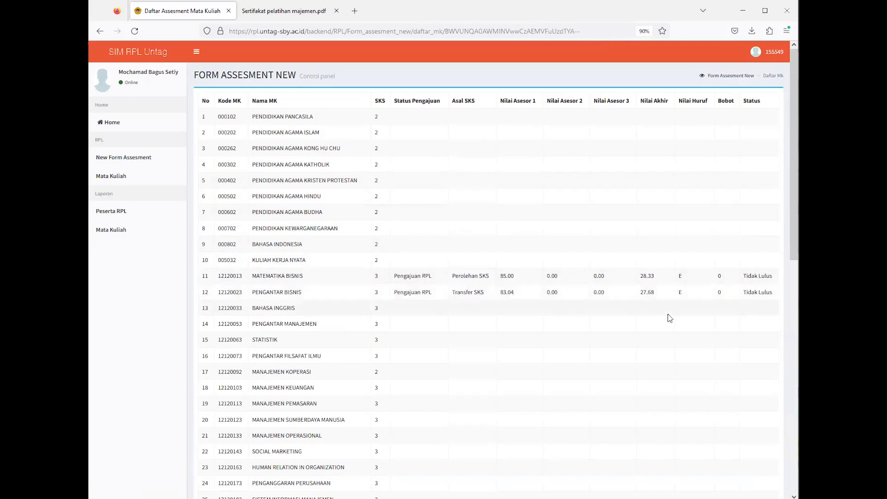
scroll(667, 316, down, 5)
scroll(667, 317, down, 5)
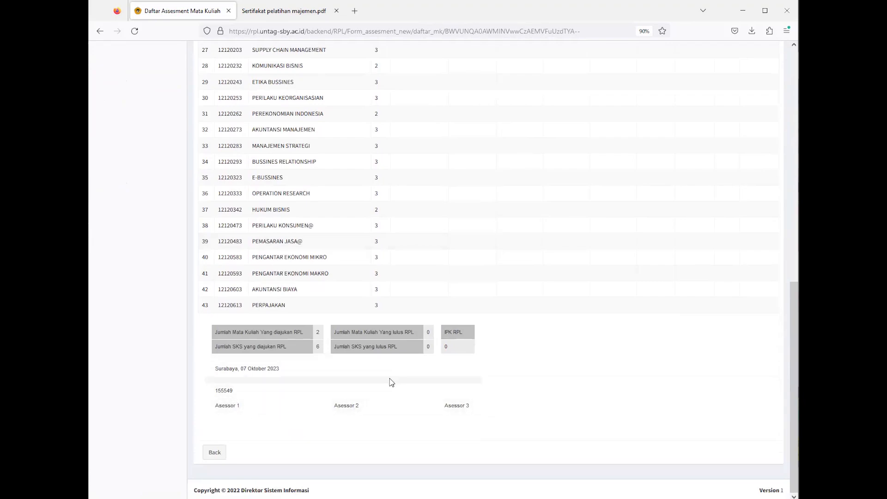
scroll(405, 386, up, 10)
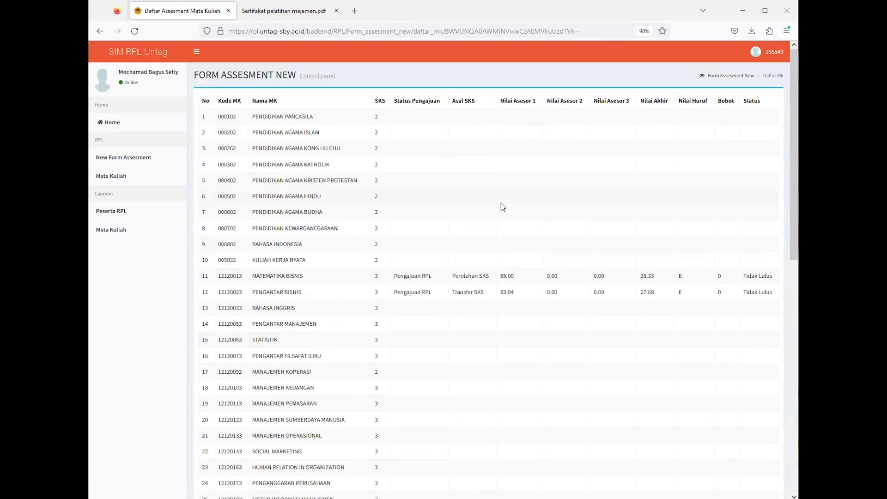
scroll(485, 208, down, 10)
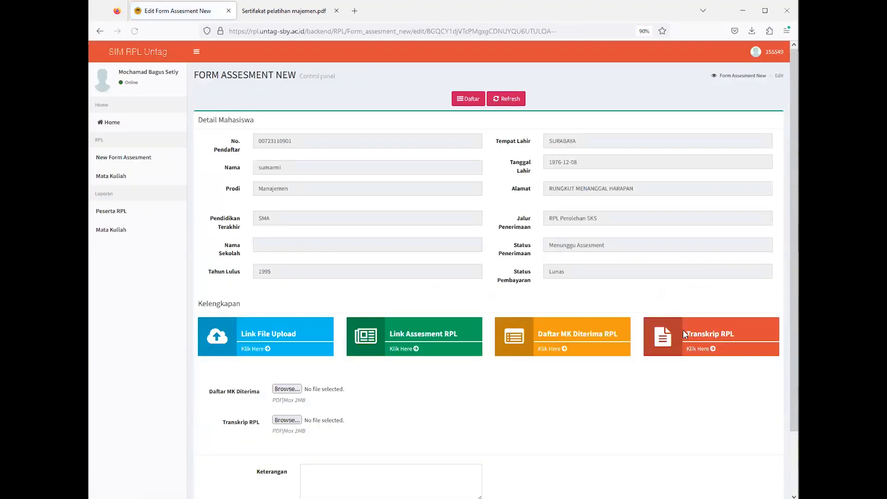
View the applicant's Transkrip RPL, close it, and check the form's upload fields and Keterangan box
click(709, 353)
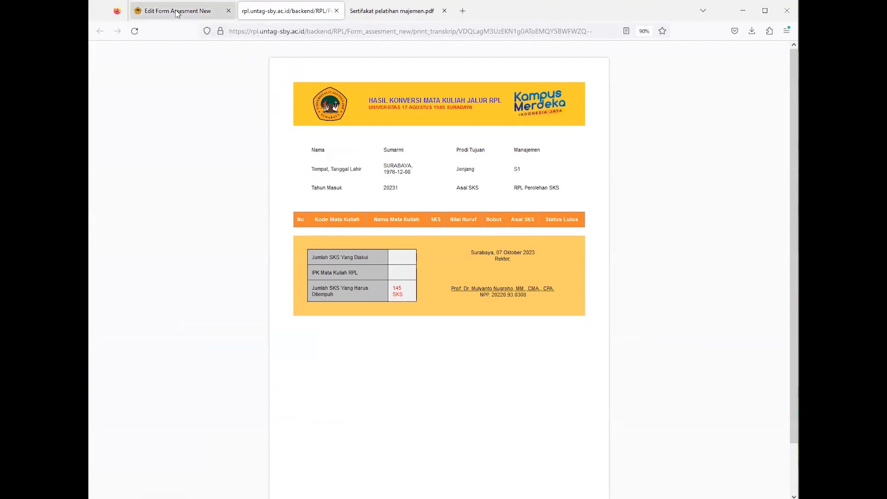
click(337, 11)
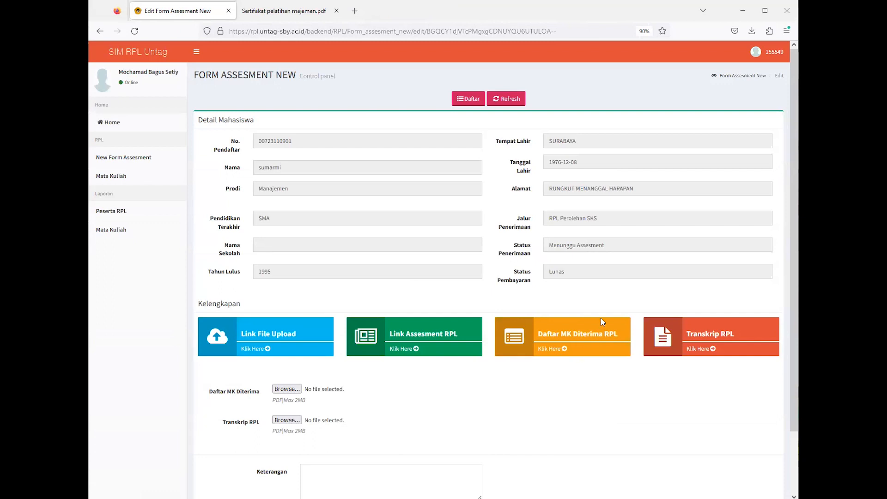
scroll(565, 341, down, 2)
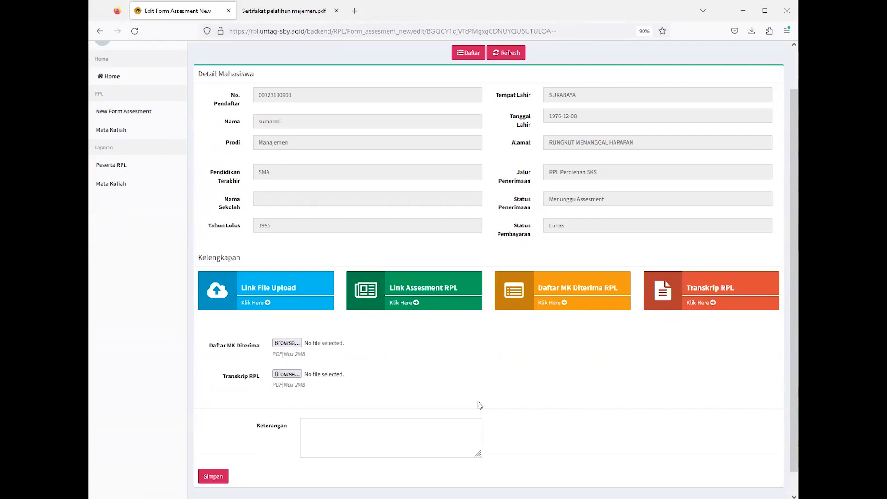
Open the Peserta RPL report and look through its Jalur, Status and Unit filter options
click(148, 172)
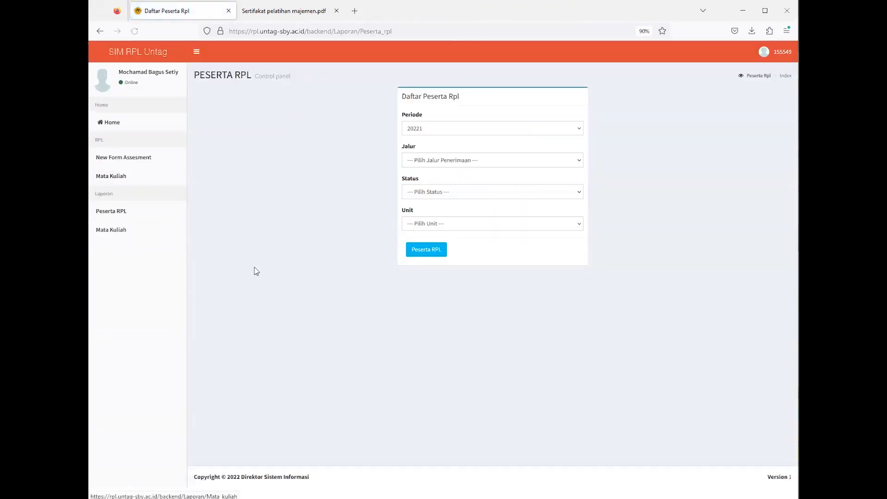
click(436, 167)
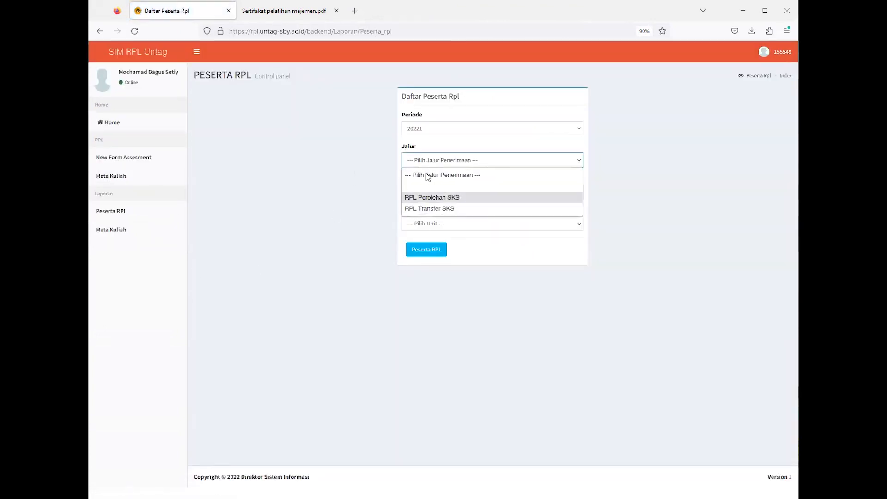
click(367, 184)
click(434, 194)
click(365, 233)
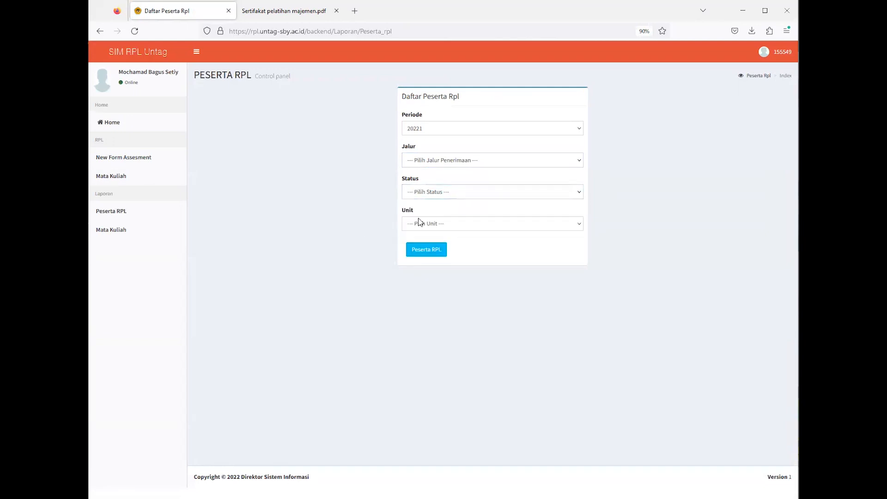
click(424, 229)
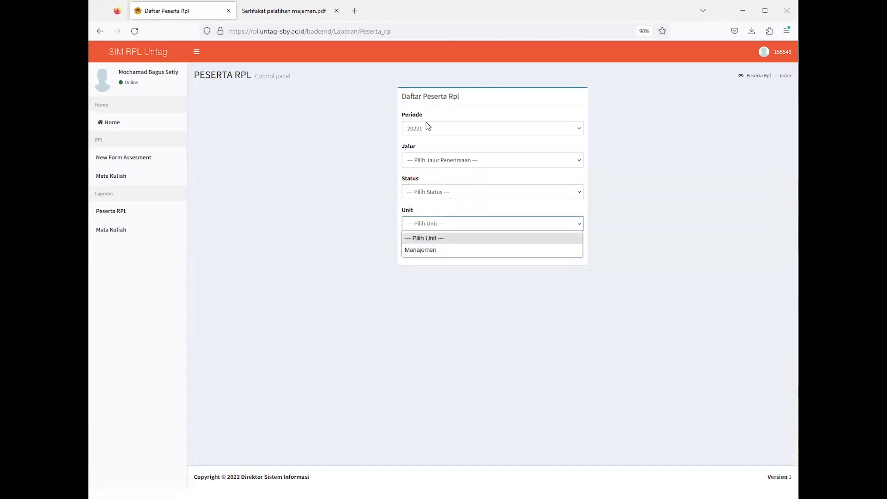
click(217, 222)
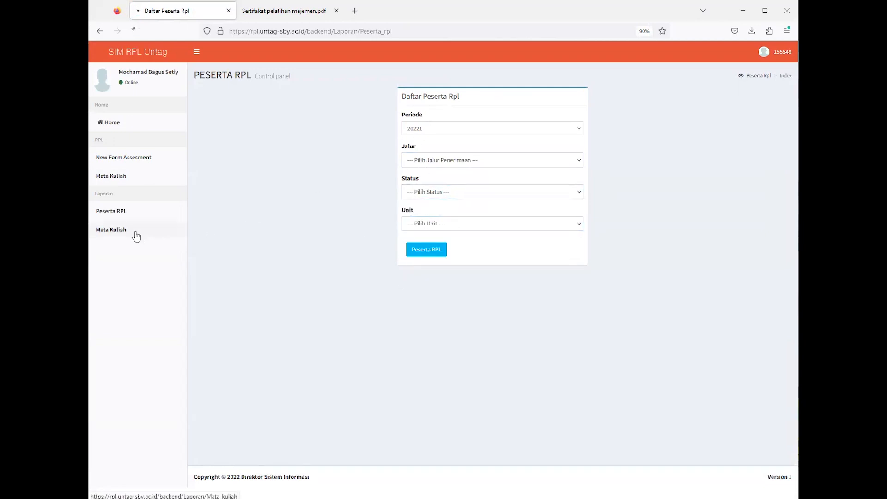
Generate the Mata Kuliah report for the Manajemen unit
click(134, 233)
click(455, 131)
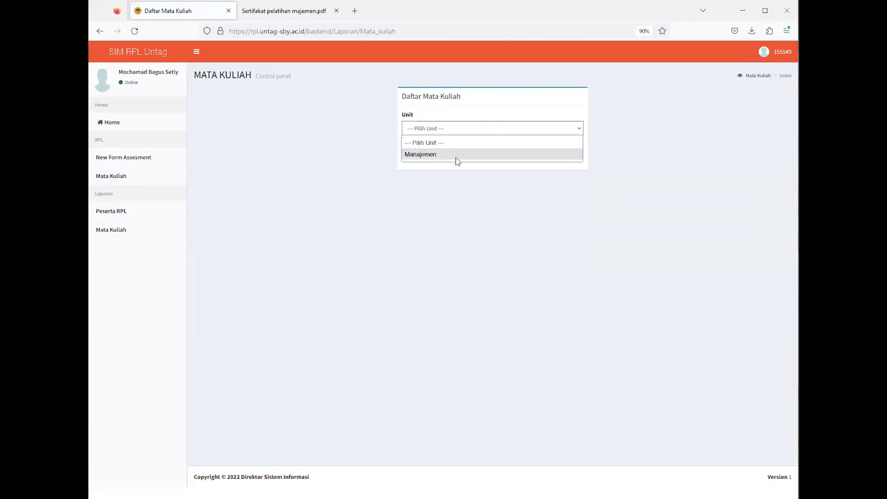
click(455, 158)
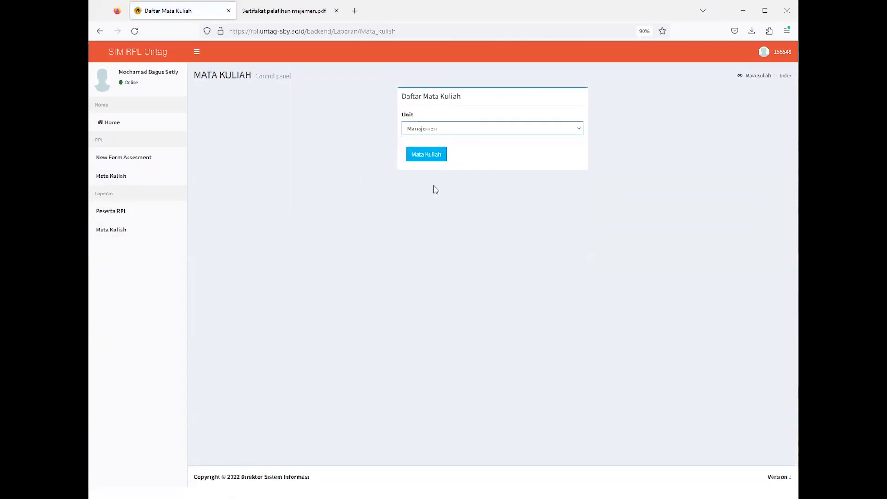
click(422, 161)
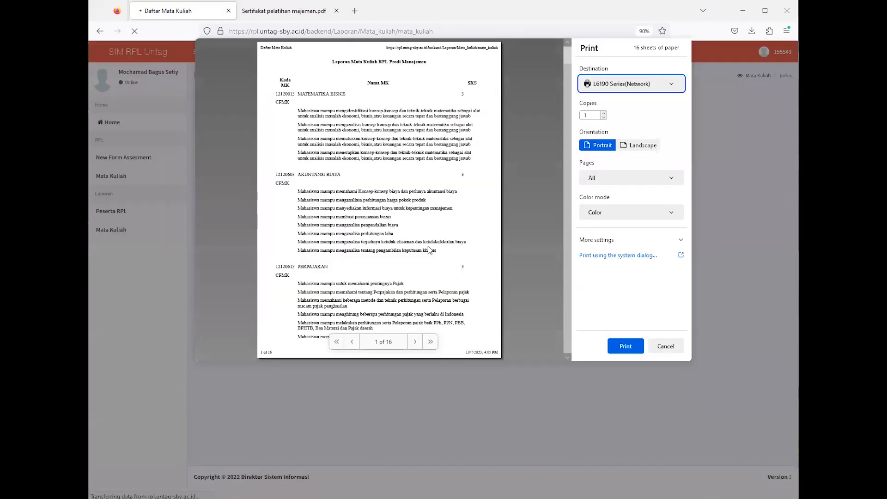
Look through the print preview of the course report and cancel printing
scroll(362, 202, down, 15)
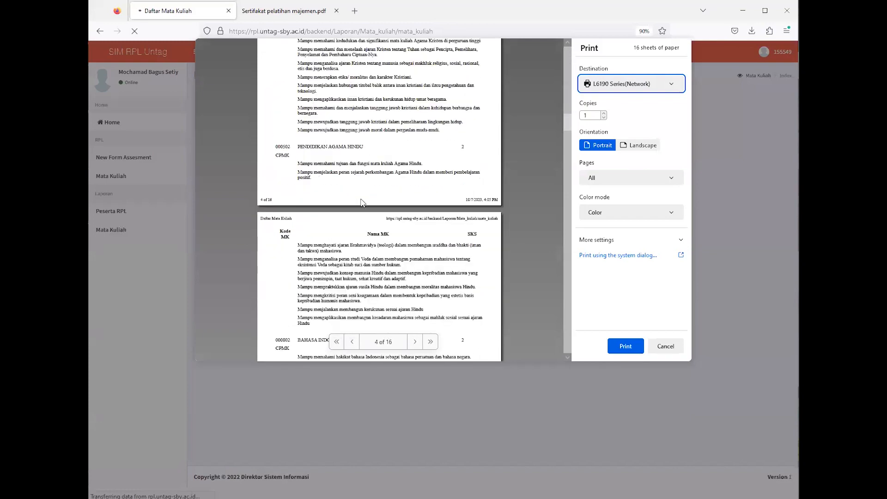
scroll(362, 202, down, 1)
click(665, 347)
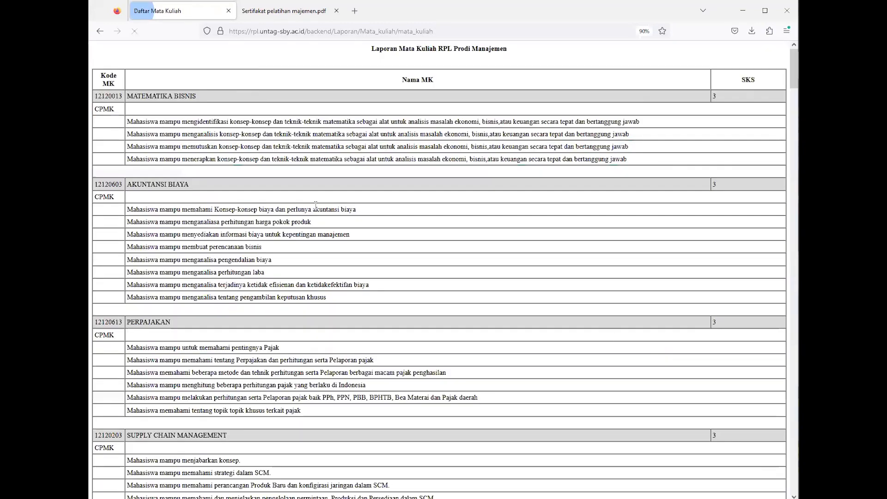
Examine the courses, SKS and CPMK listed in the Manajemen course report from beginning to end
scroll(328, 224, down, 3)
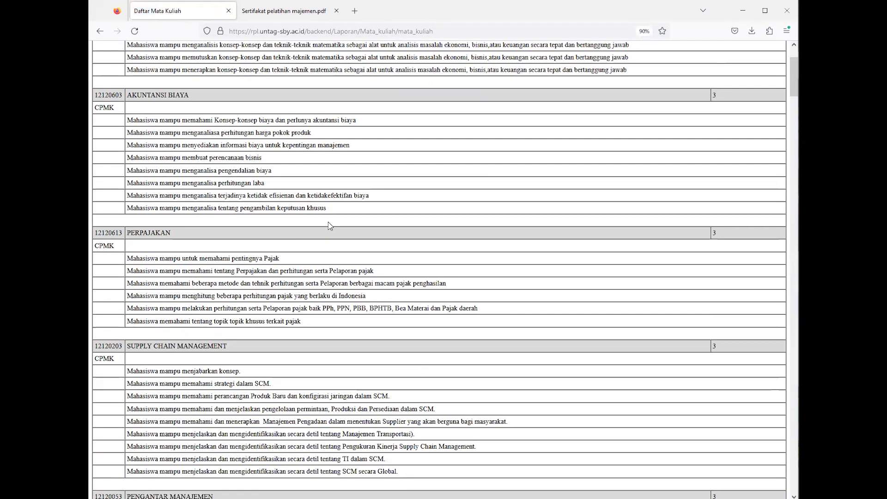
scroll(329, 225, down, 14)
scroll(329, 222, down, 15)
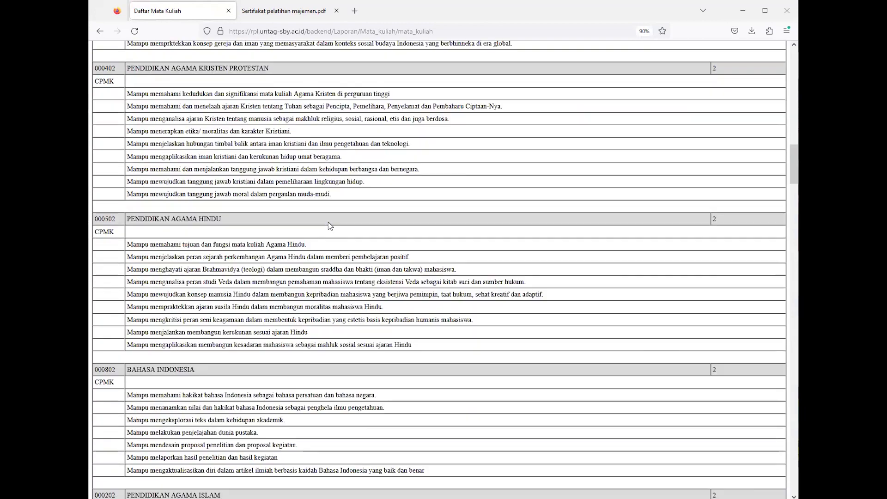
scroll(328, 222, down, 12)
scroll(329, 225, down, 2)
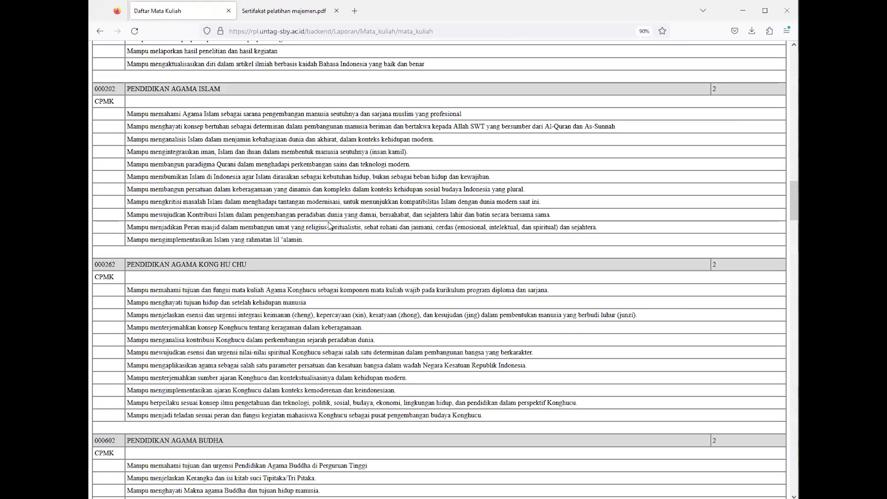
scroll(721, 200, down, 10)
drag(794, 226, 793, 471)
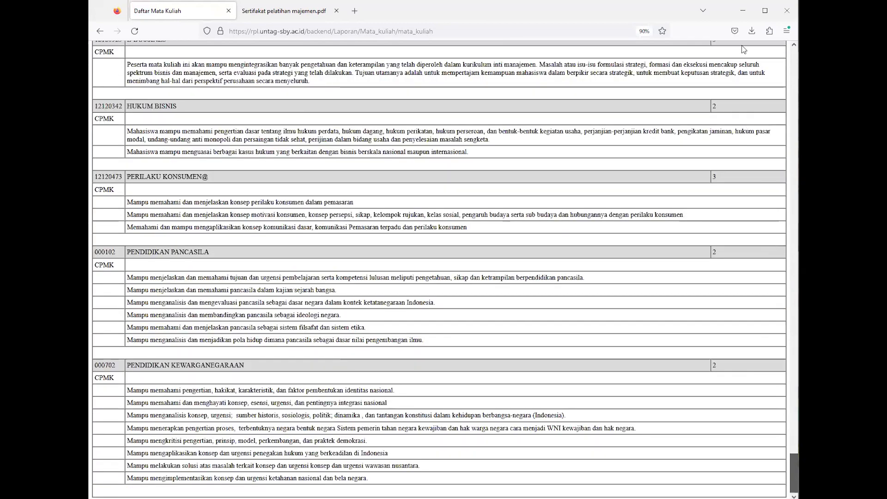
key(ctrl+Home)
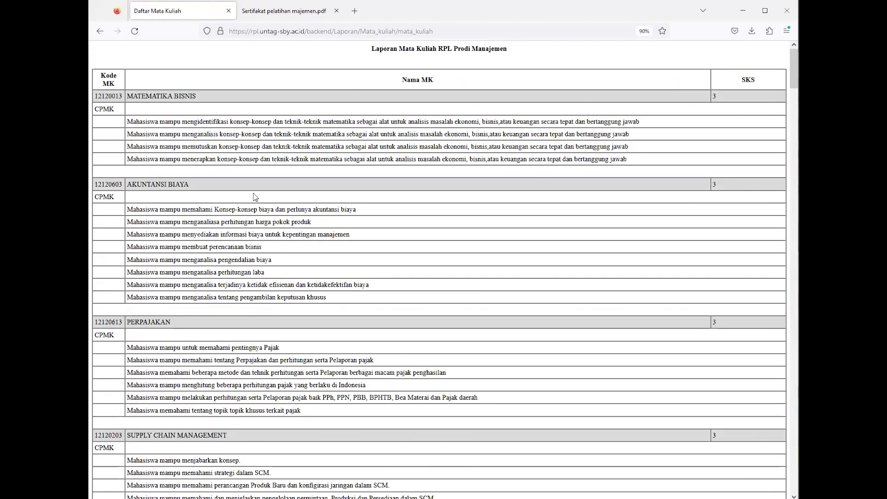
Leave the course report and return to the Home page of the assessor account
click(105, 36)
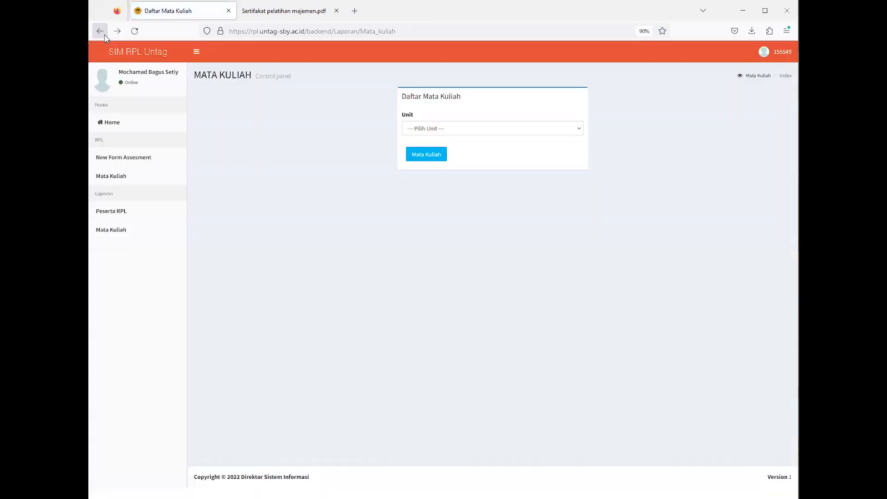
click(115, 128)
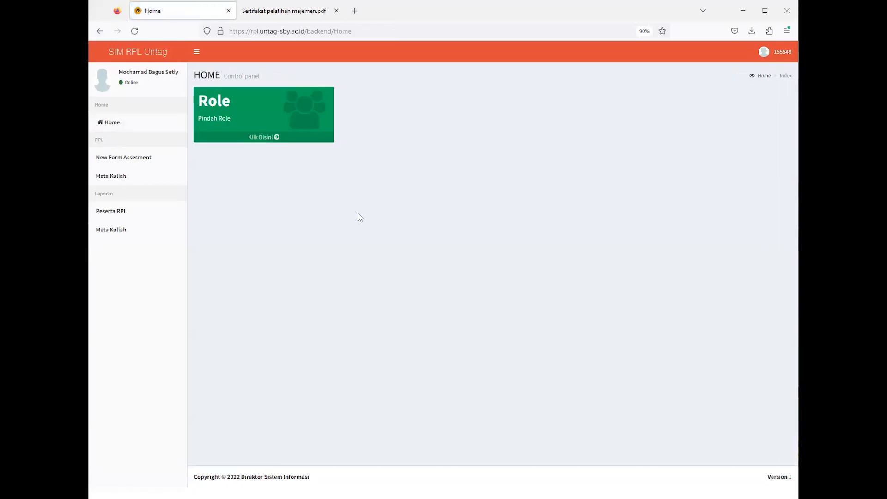